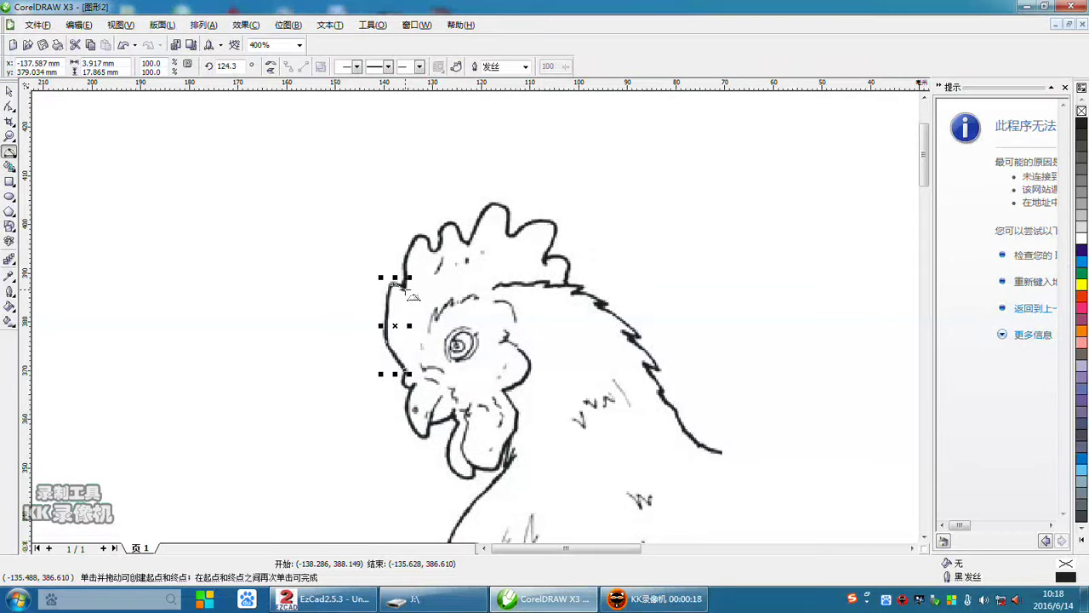
Step: Trace the front lobe of the rooster's comb with 3-point curves, from the forehead notch to the first valley
click(406, 288)
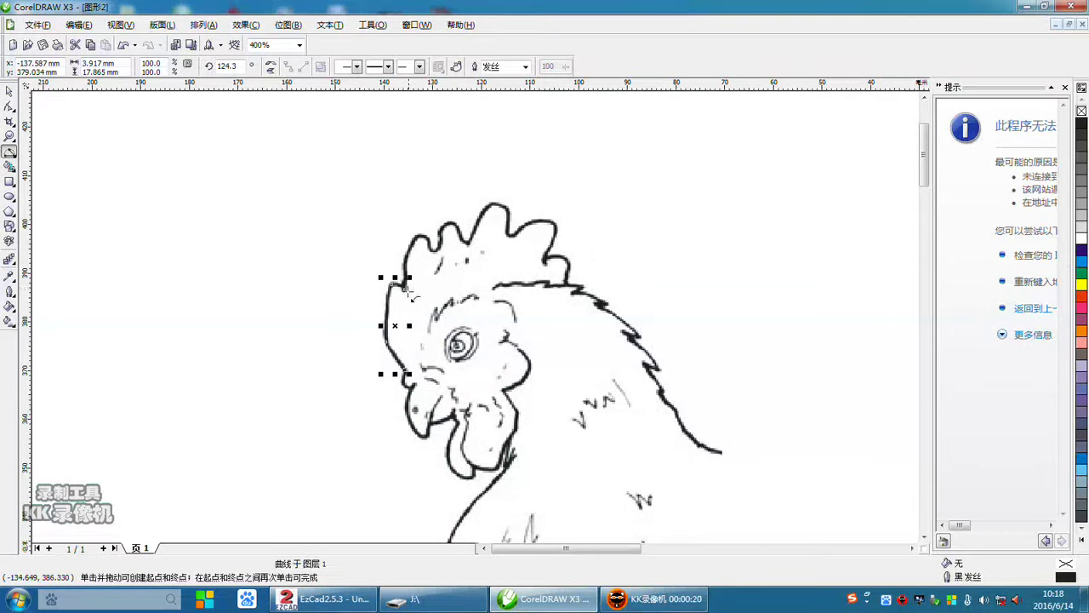
click(407, 290)
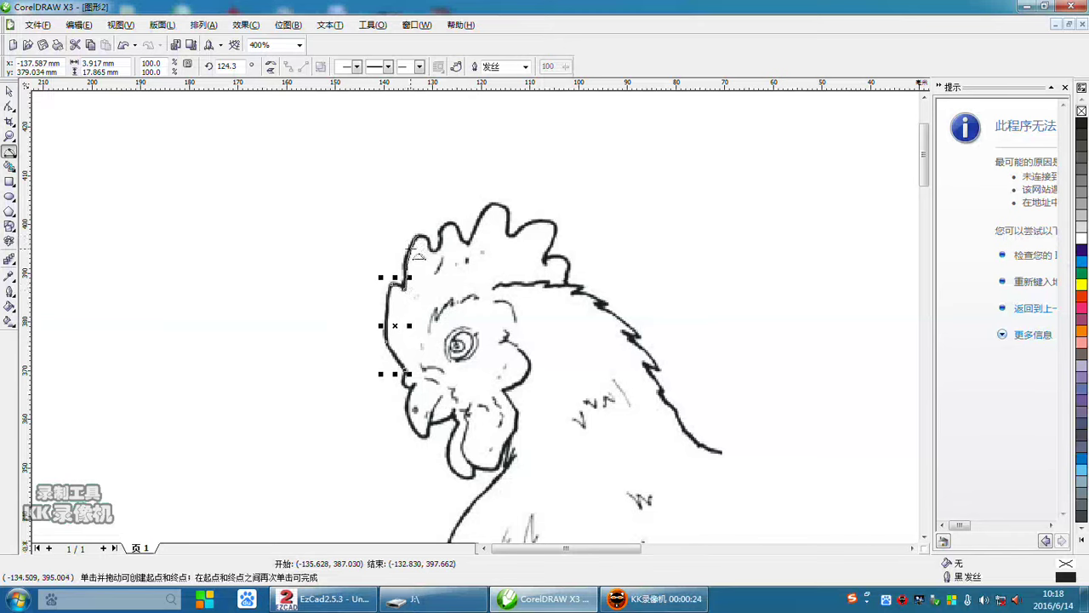
click(419, 237)
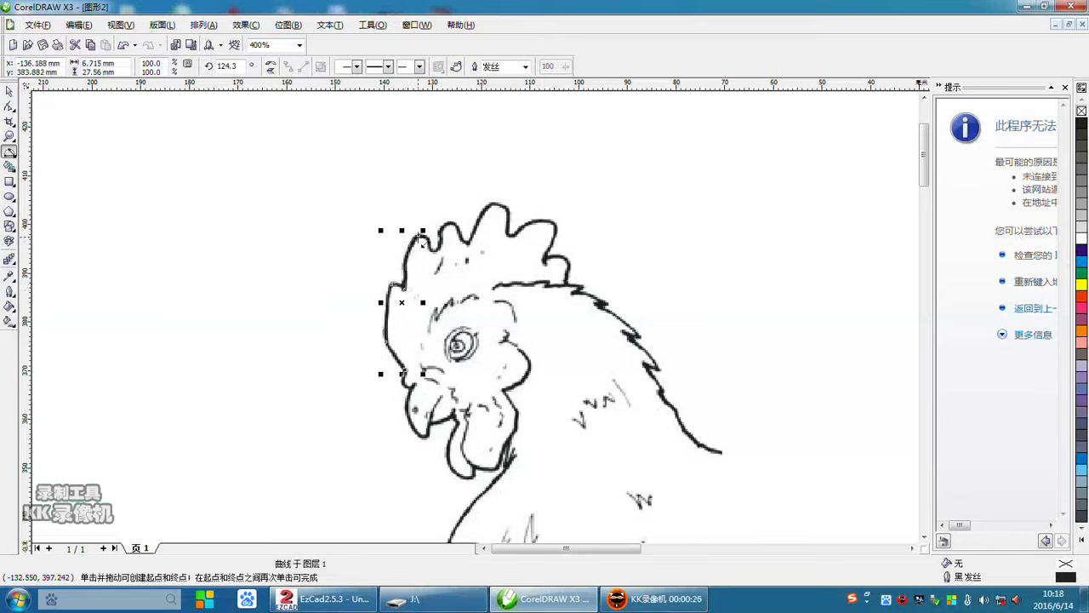
click(420, 238)
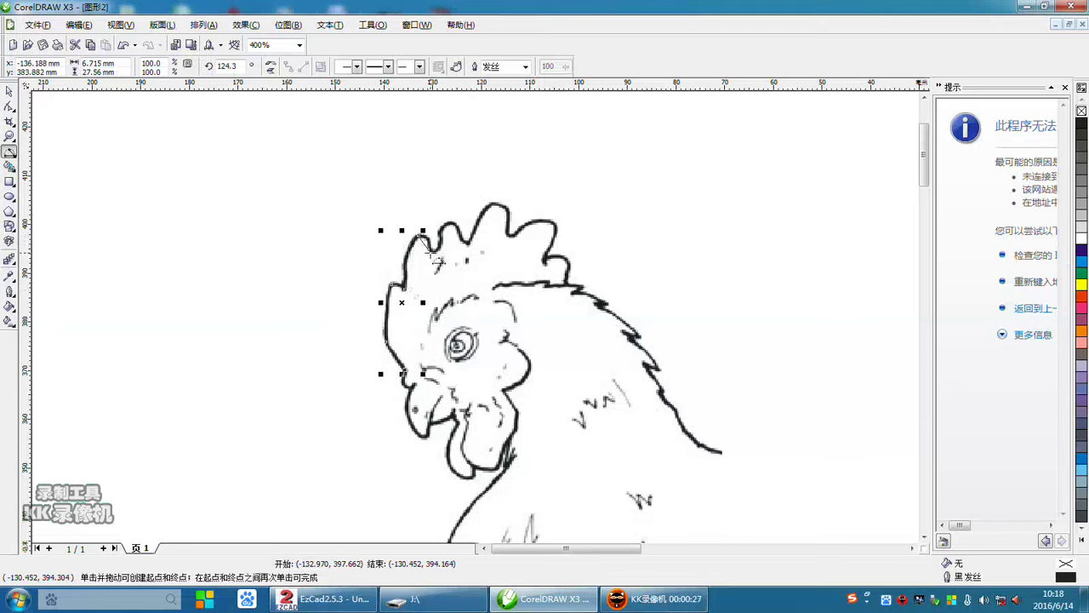
click(434, 244)
scroll(433, 244, up, 1)
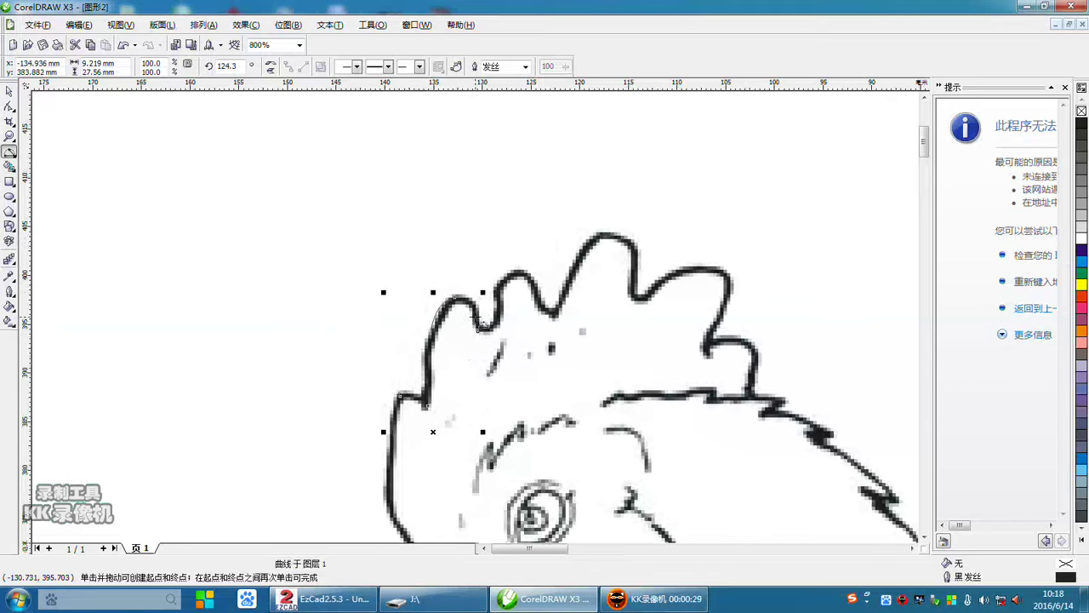
Step: Continue the 3-point curve outline over the comb's second lobe and tallest lobe, down to the valley behind it
mouse_move(479, 332)
mouse_down()
mouse_move(510, 317)
mouse_move(502, 286)
mouse_move(532, 271)
mouse_move(564, 318)
mouse_up()
click(561, 304)
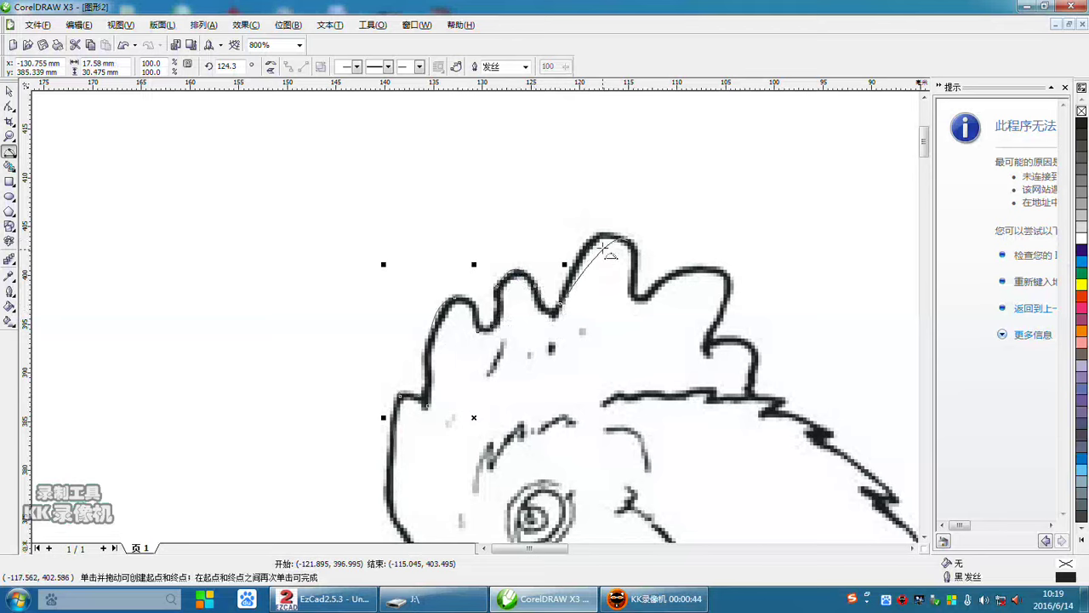
click(634, 248)
click(631, 243)
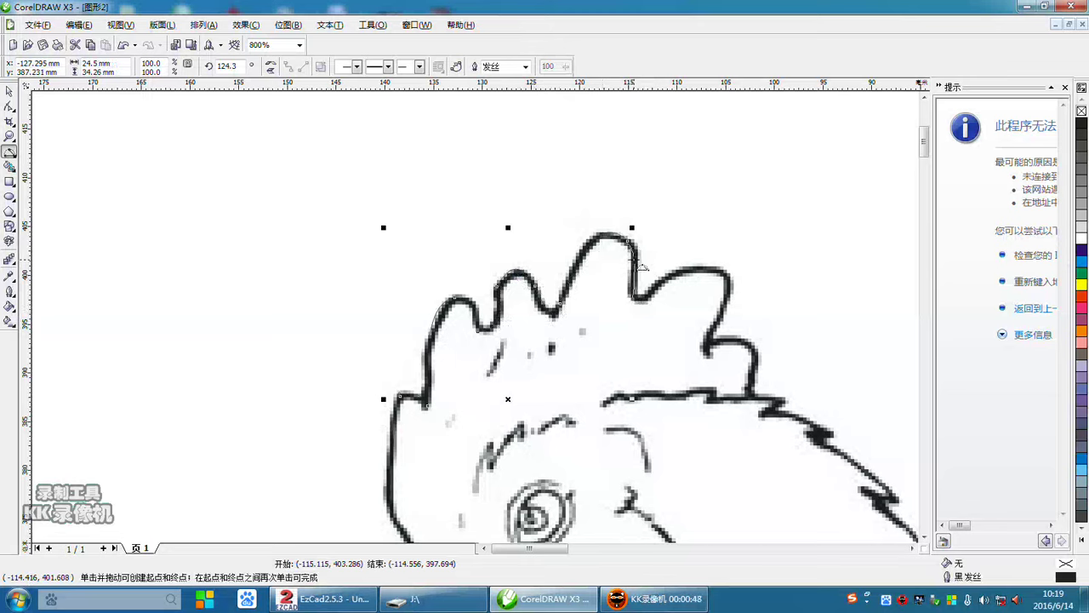
click(638, 300)
click(636, 300)
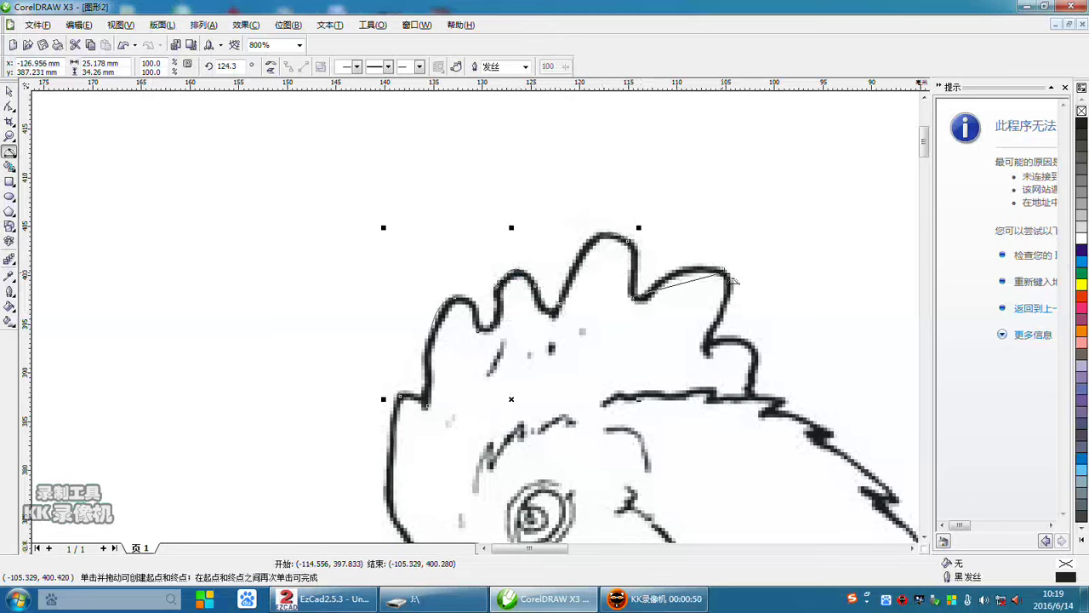
Step: Trace the comb's two rear lobes with 3-point curves, ending where the comb meets the neck
click(729, 270)
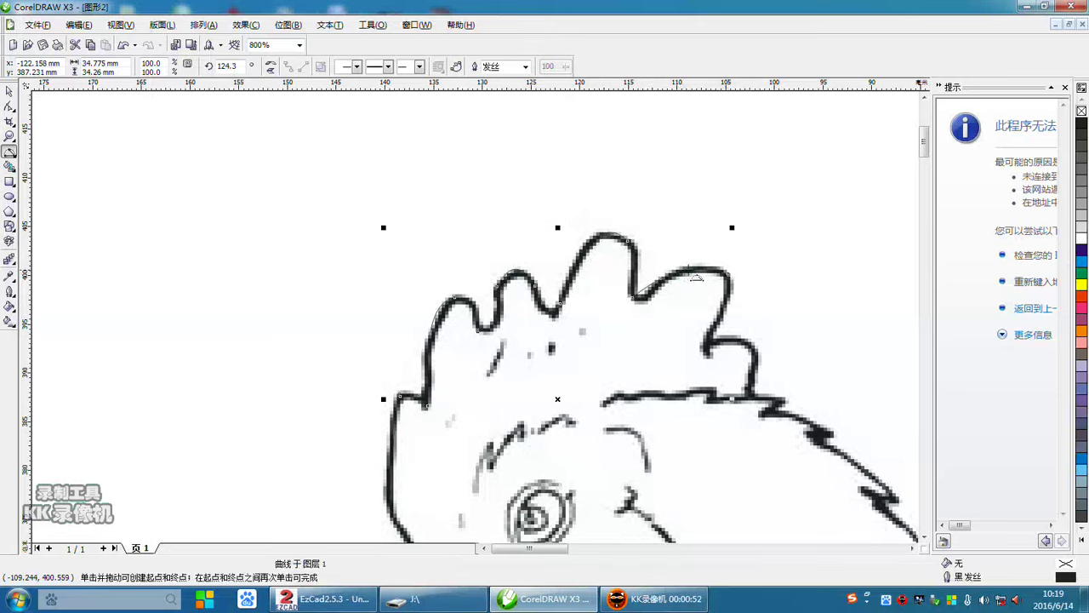
click(729, 274)
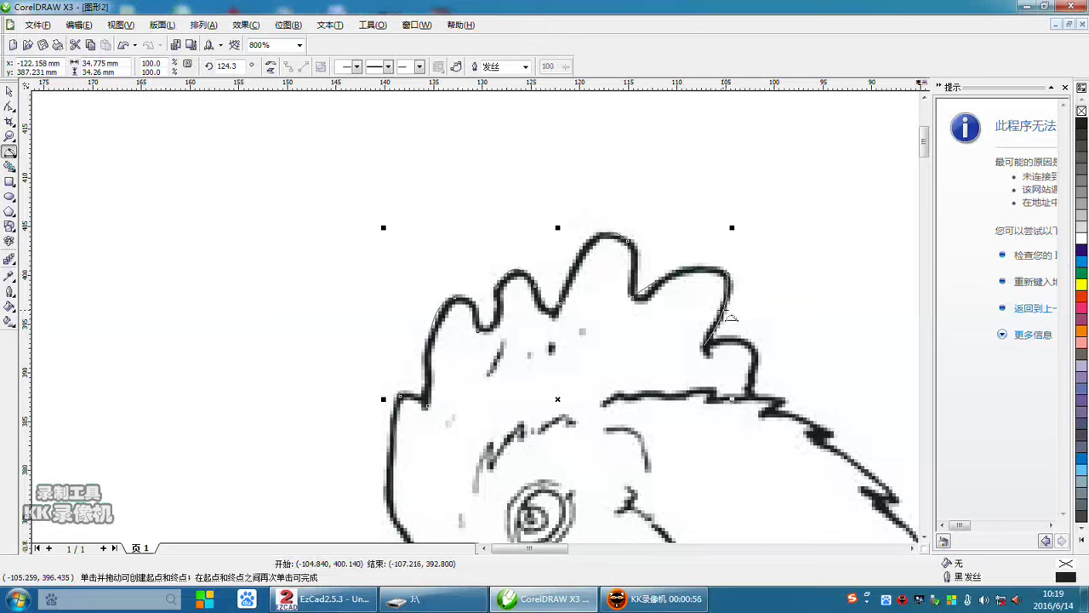
click(706, 346)
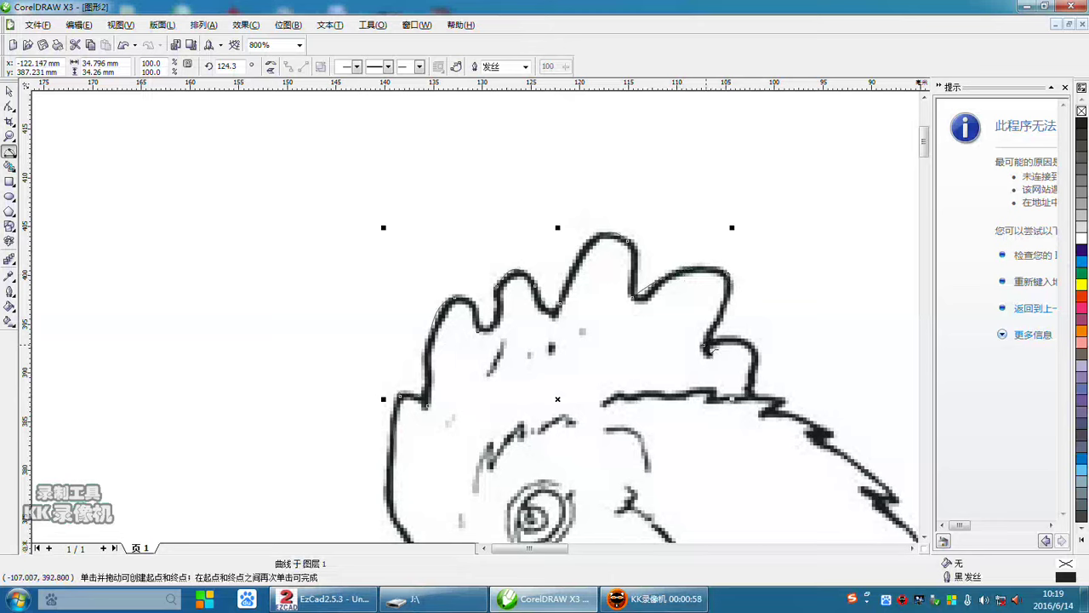
click(706, 346)
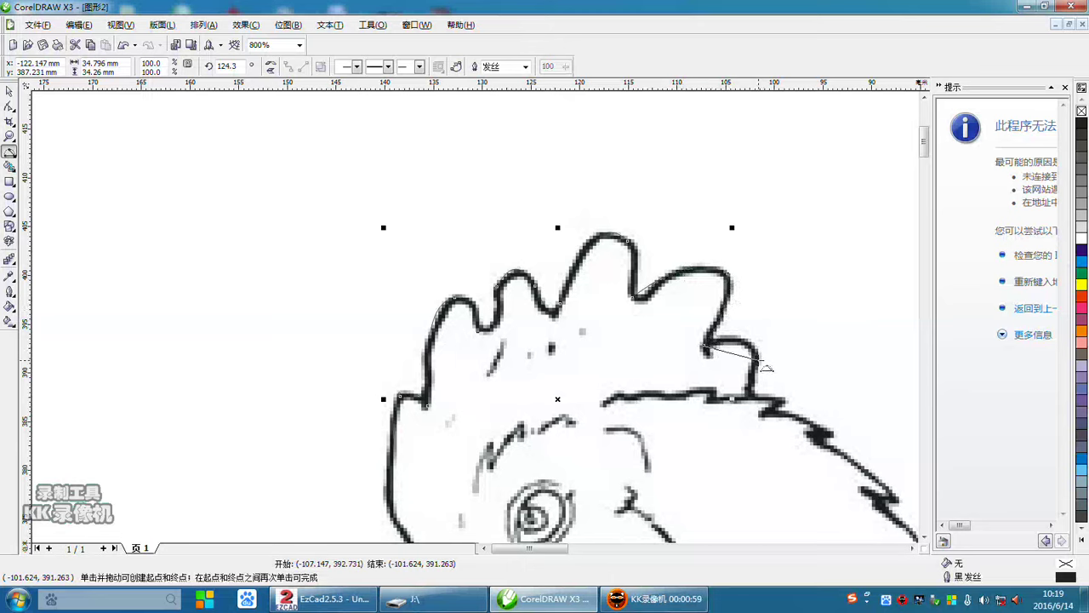
click(760, 363)
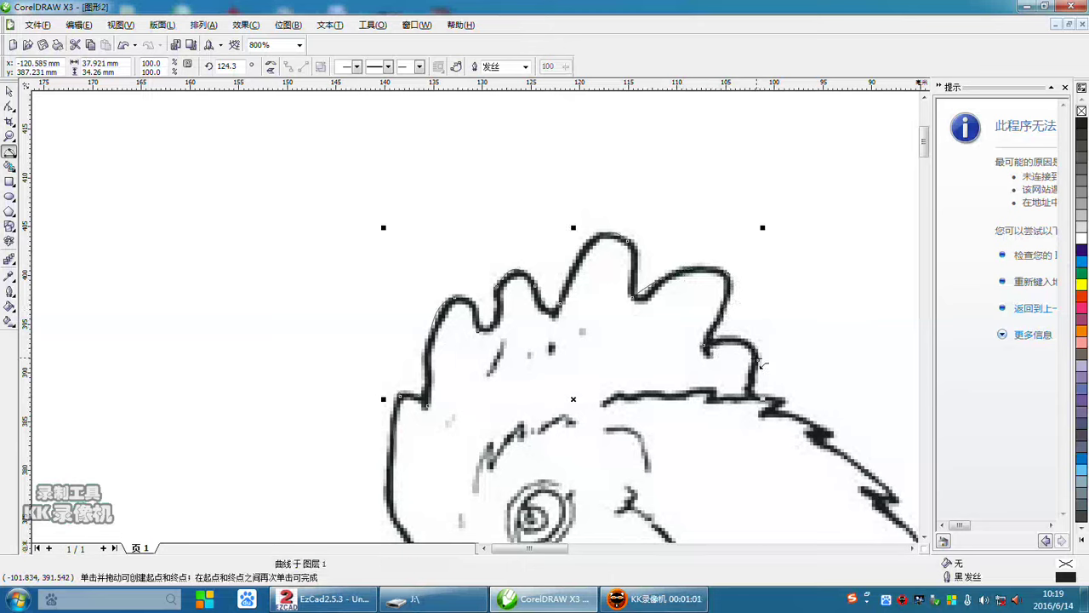
click(760, 364)
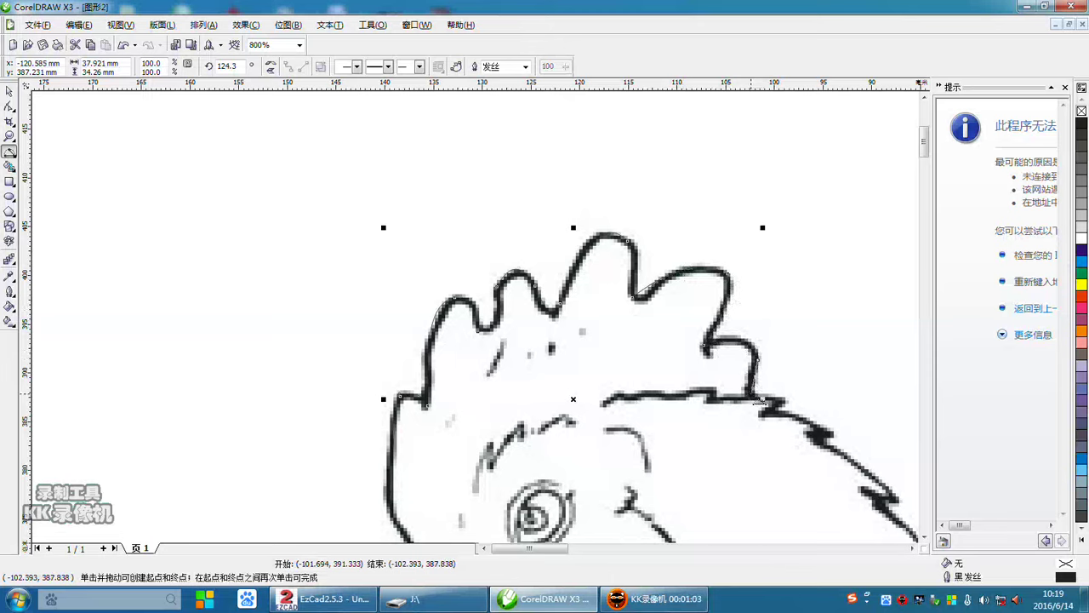
click(758, 392)
click(756, 393)
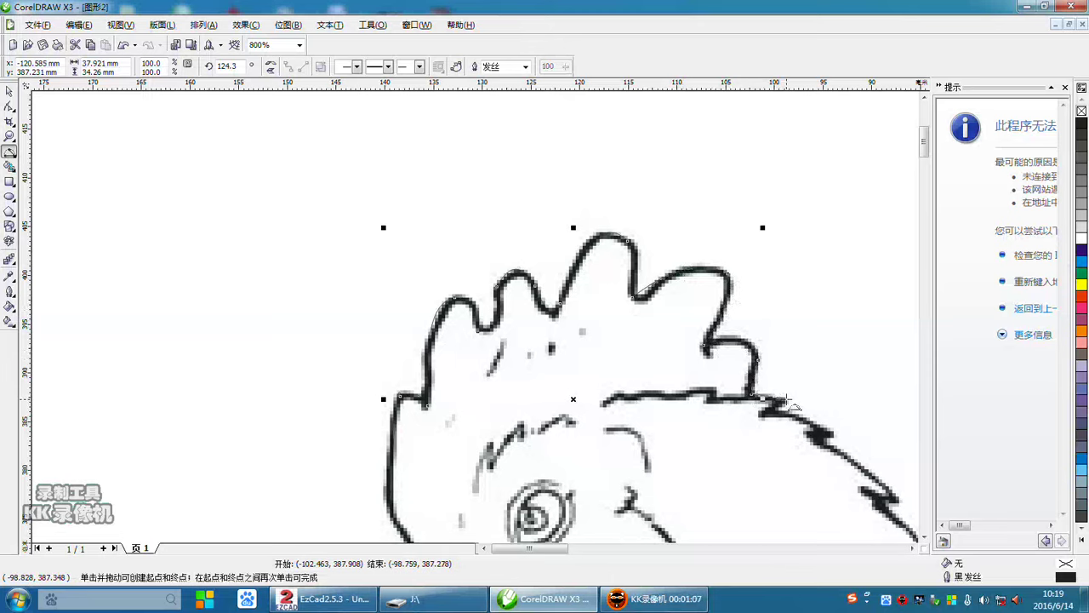
Step: Trace the jagged feather tips along the back of the neck with short 3-point curves, down to the last tip
click(790, 399)
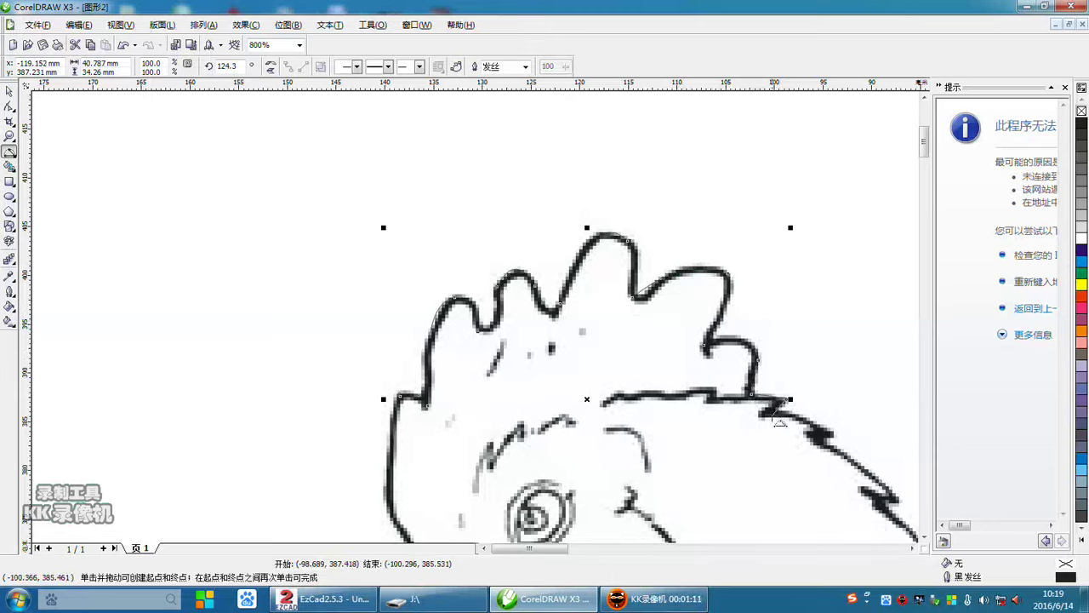
click(781, 421)
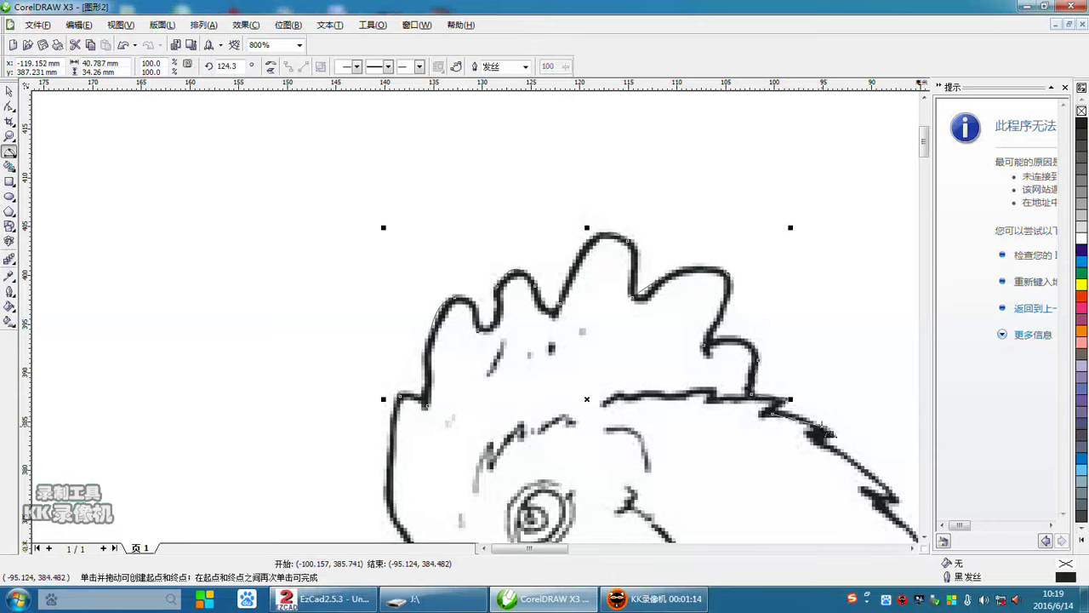
click(838, 435)
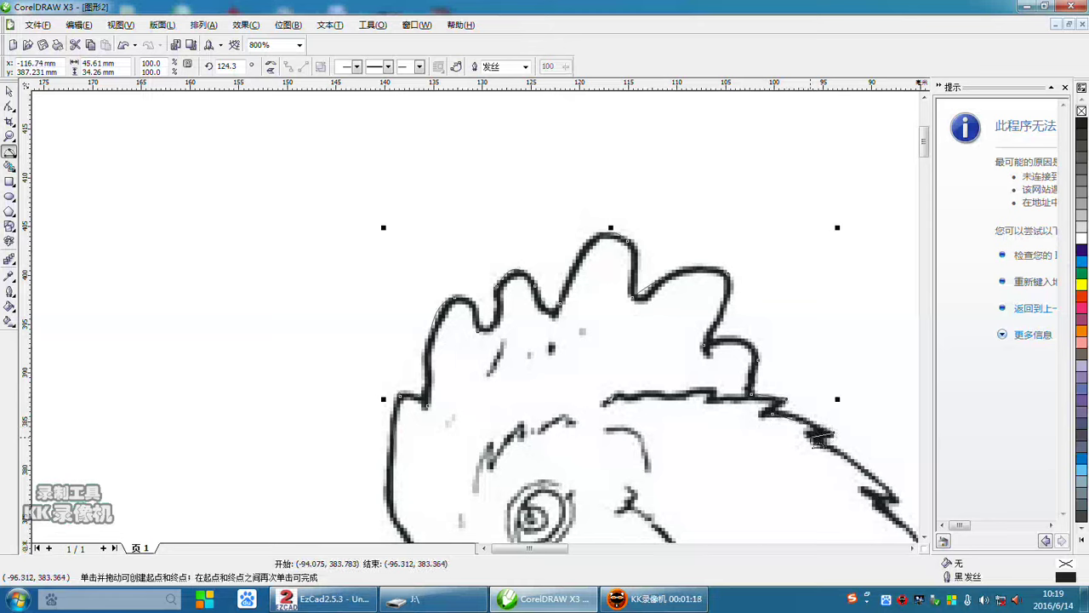
click(819, 438)
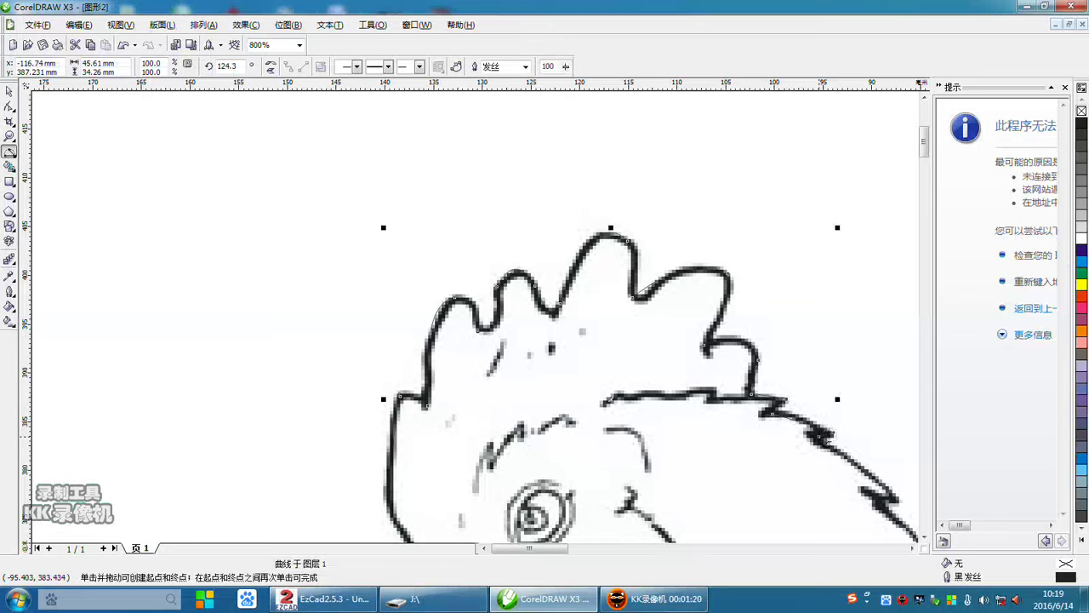
click(904, 505)
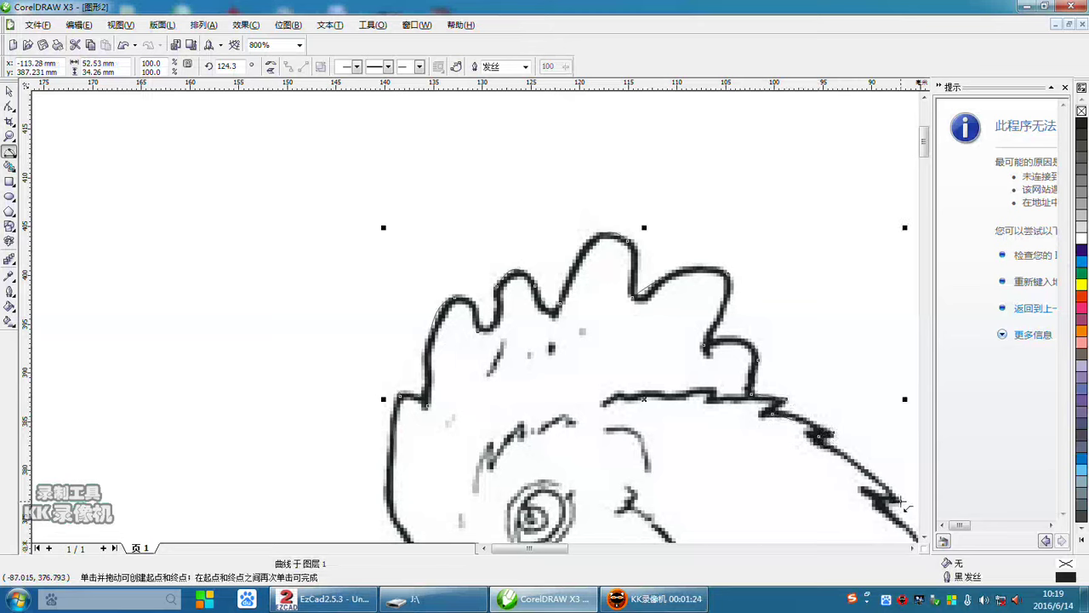
drag(875, 495, 681, 471)
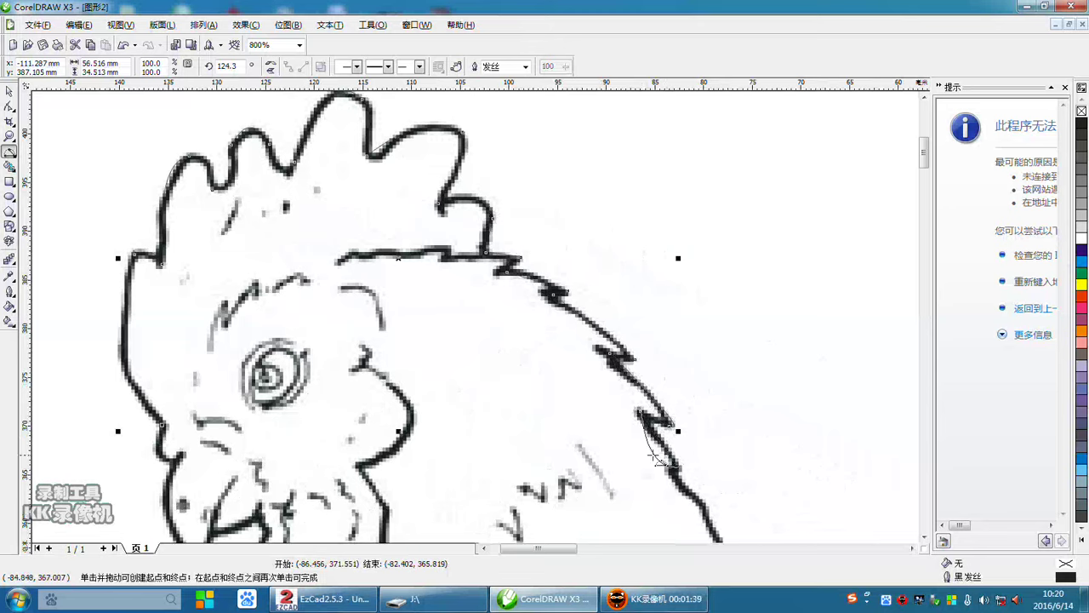
click(681, 470)
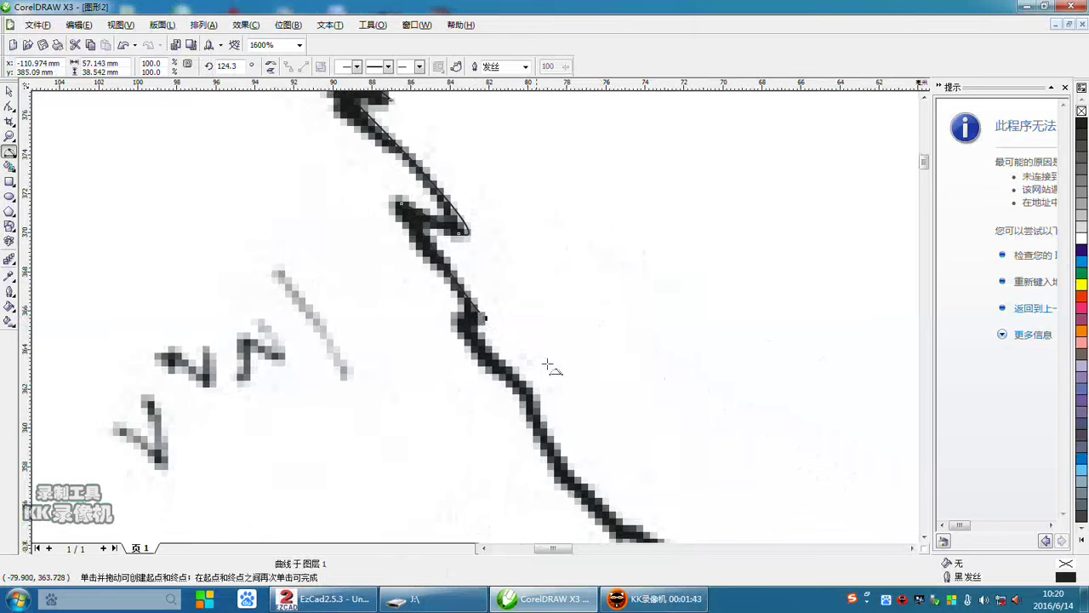
Step: Trace the smooth lower part of the neck's back line with 3-point curves, from the last feather tip to its end
scroll(685, 474, up, 1)
scroll(482, 319, down, 1)
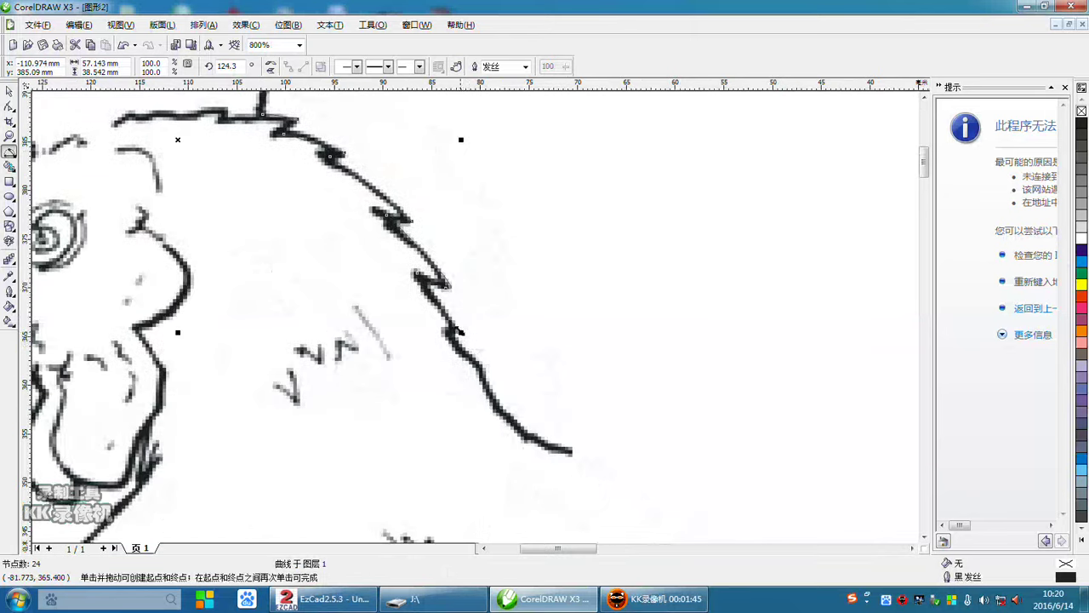
drag(462, 334, 450, 330)
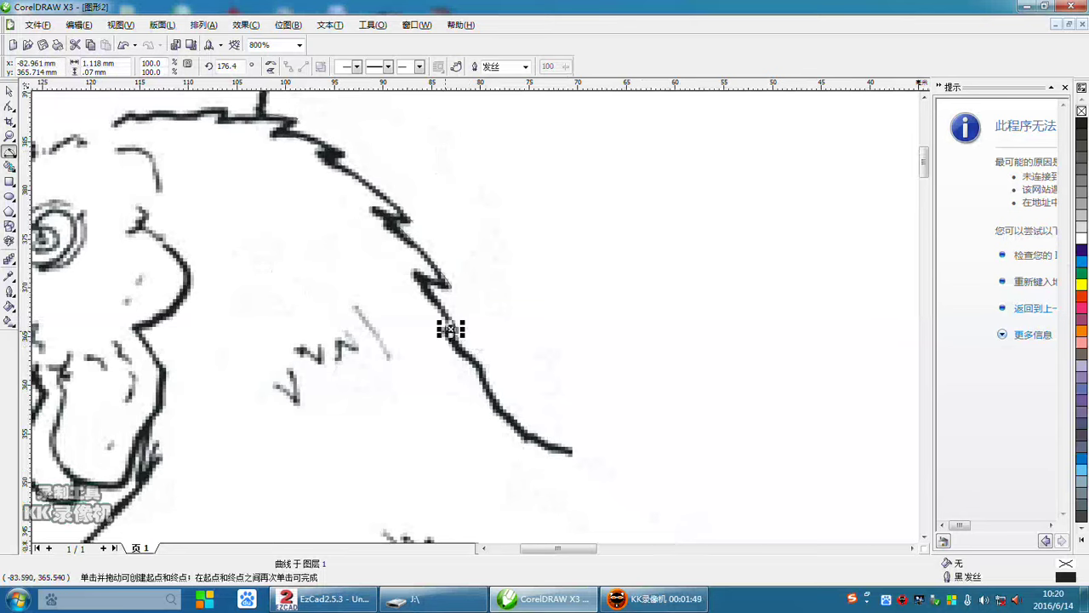
click(451, 331)
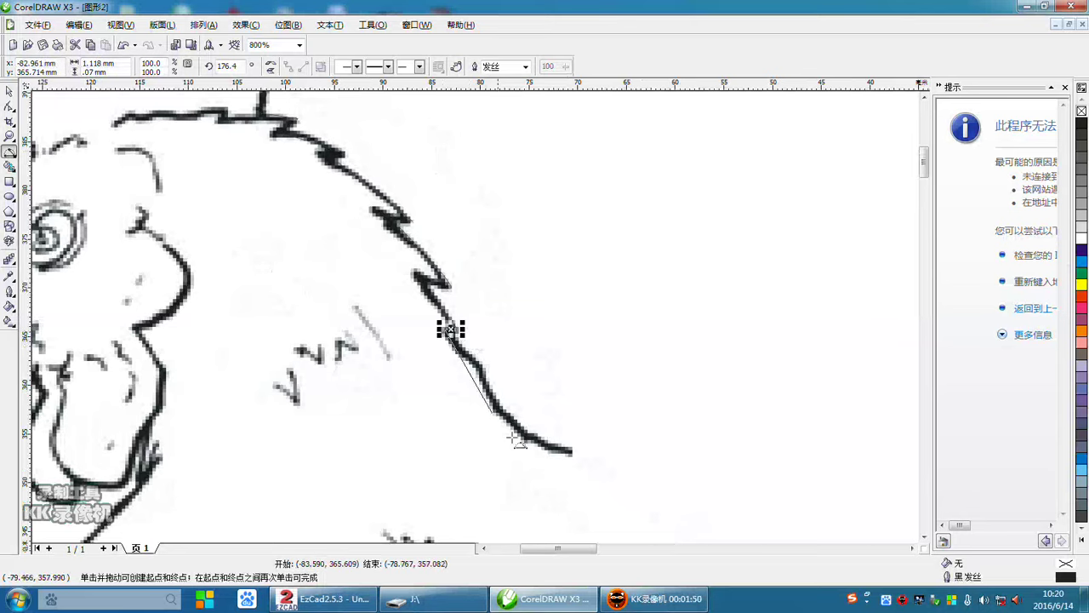
click(487, 373)
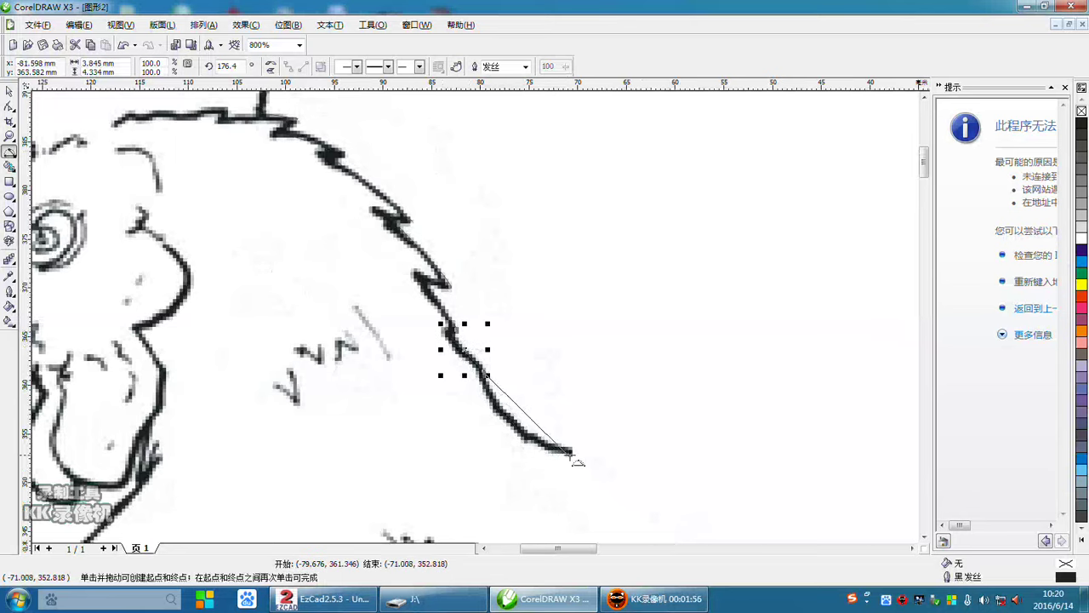
drag(575, 454, 572, 453)
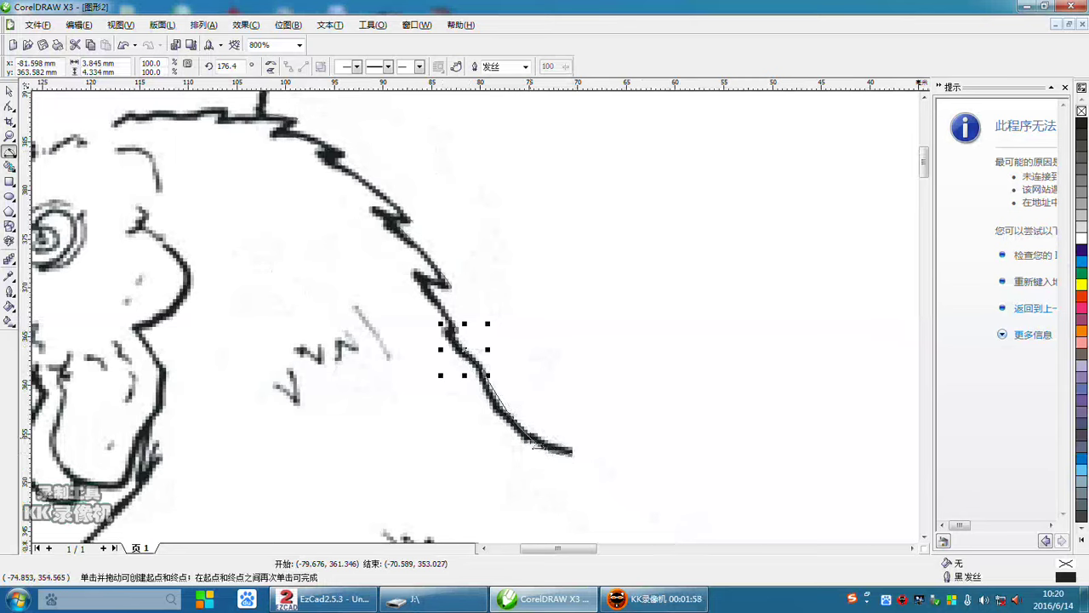
click(513, 423)
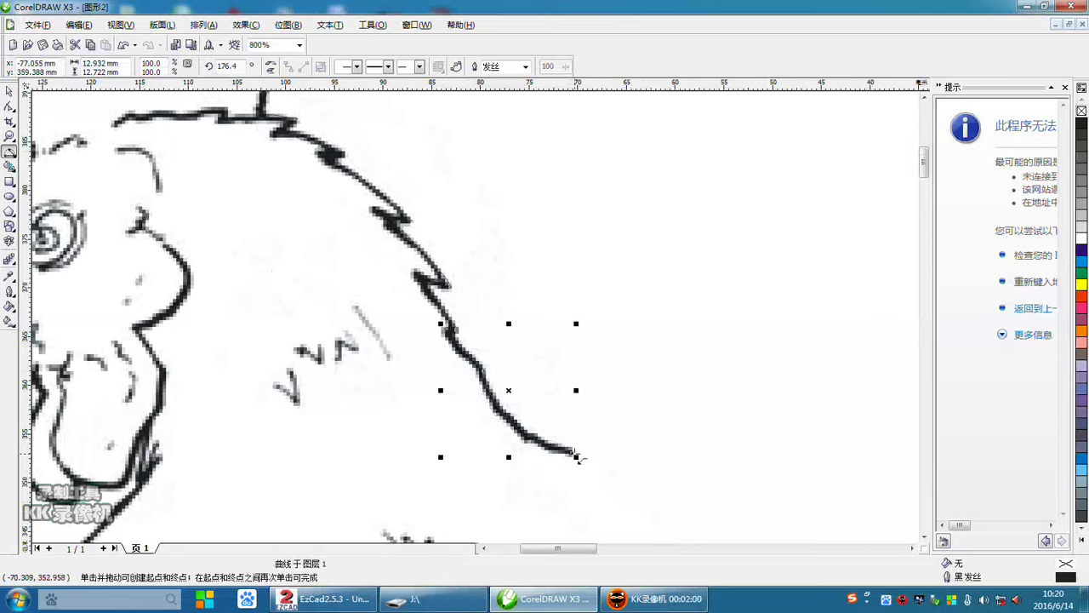
Step: Connect the back line's end to the chest line's lower end with a rounded bottom curve, and trace the chest line up to the wattle
scroll(479, 315, right, 1)
scroll(479, 316, down, 1)
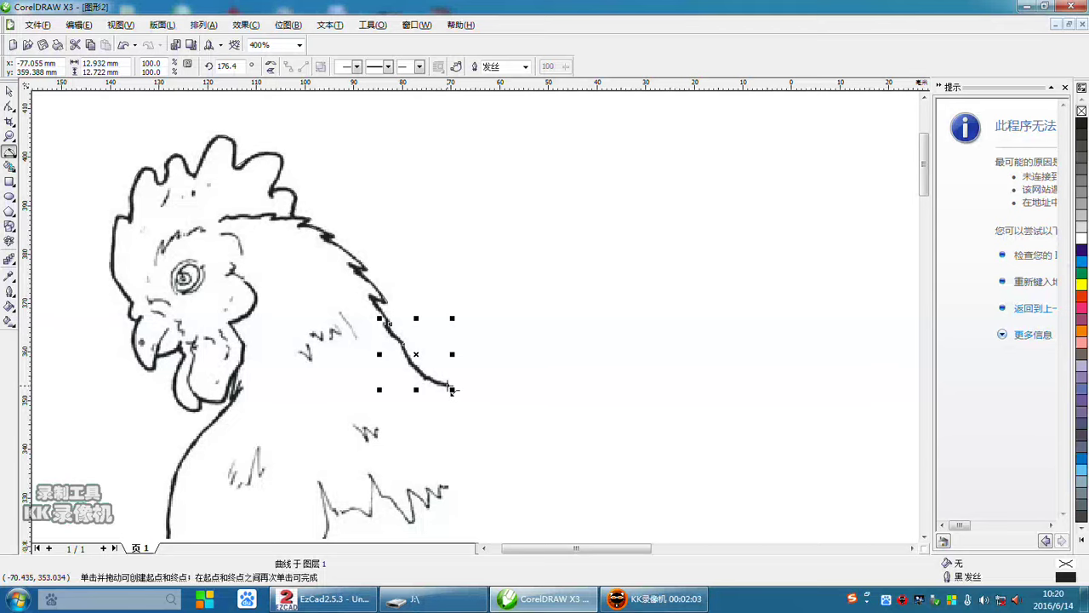
scroll(452, 390, down, 1)
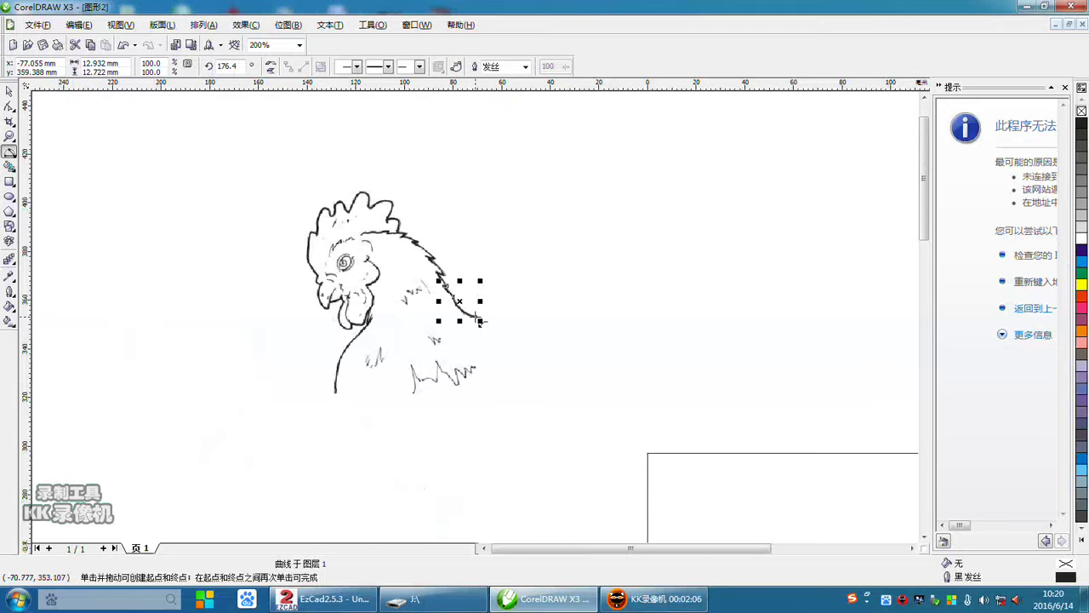
scroll(480, 321, up, 1)
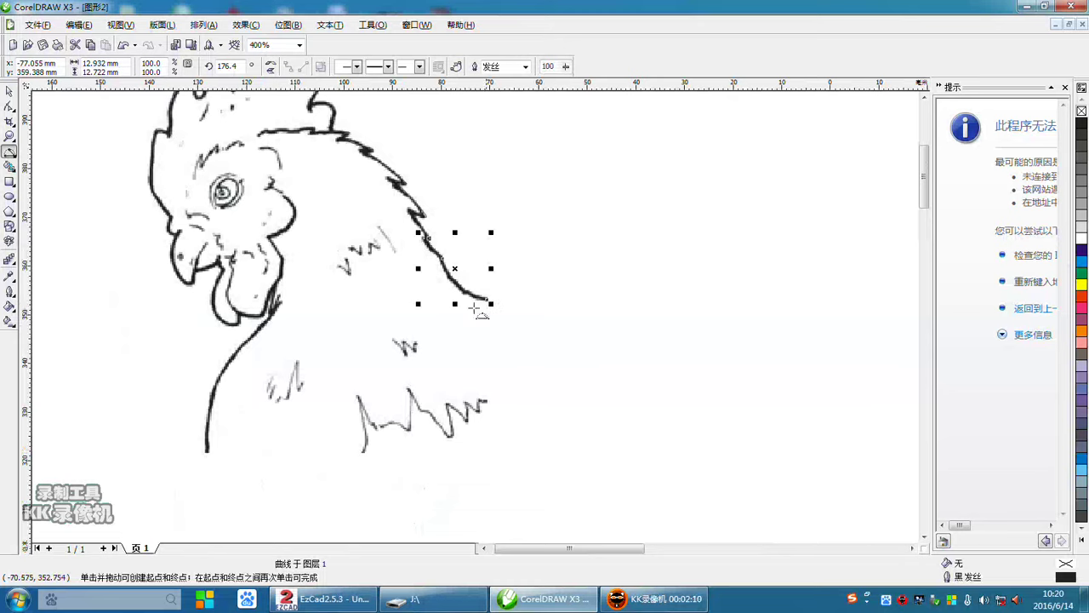
click(490, 303)
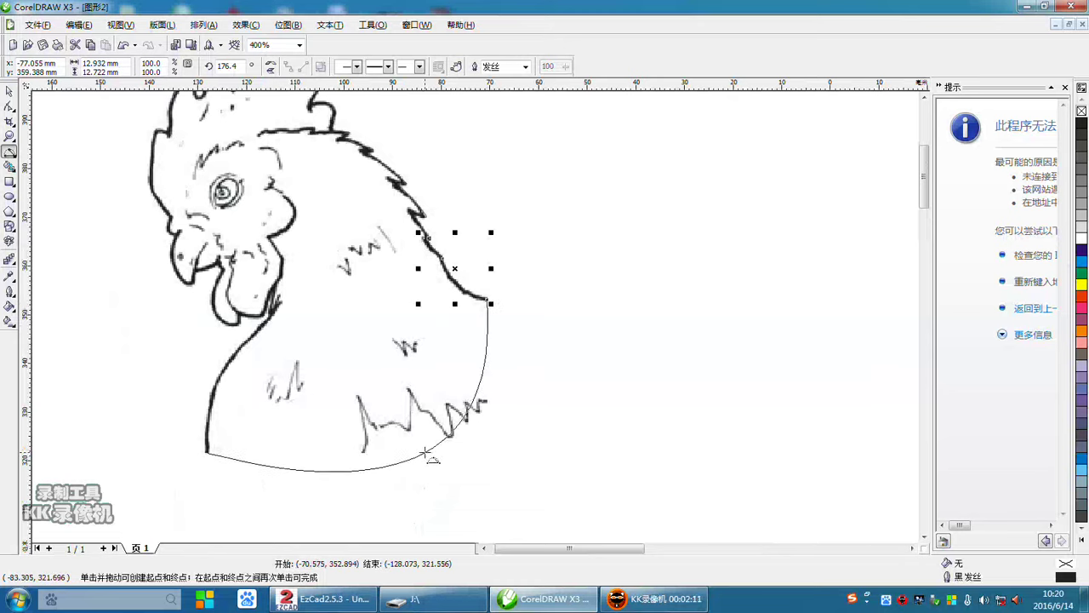
click(452, 467)
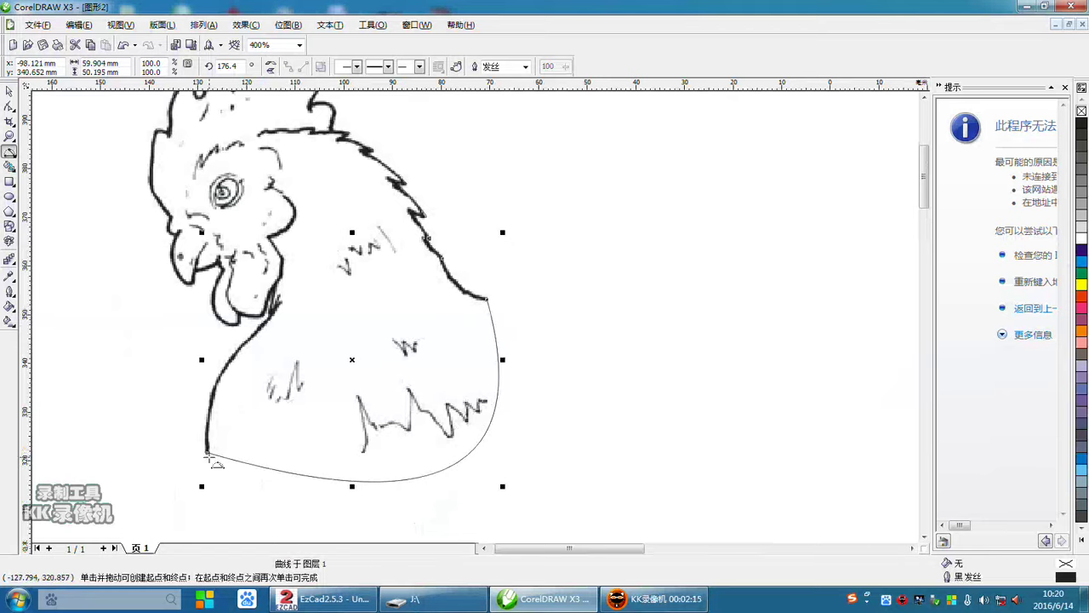
drag(208, 452, 273, 310)
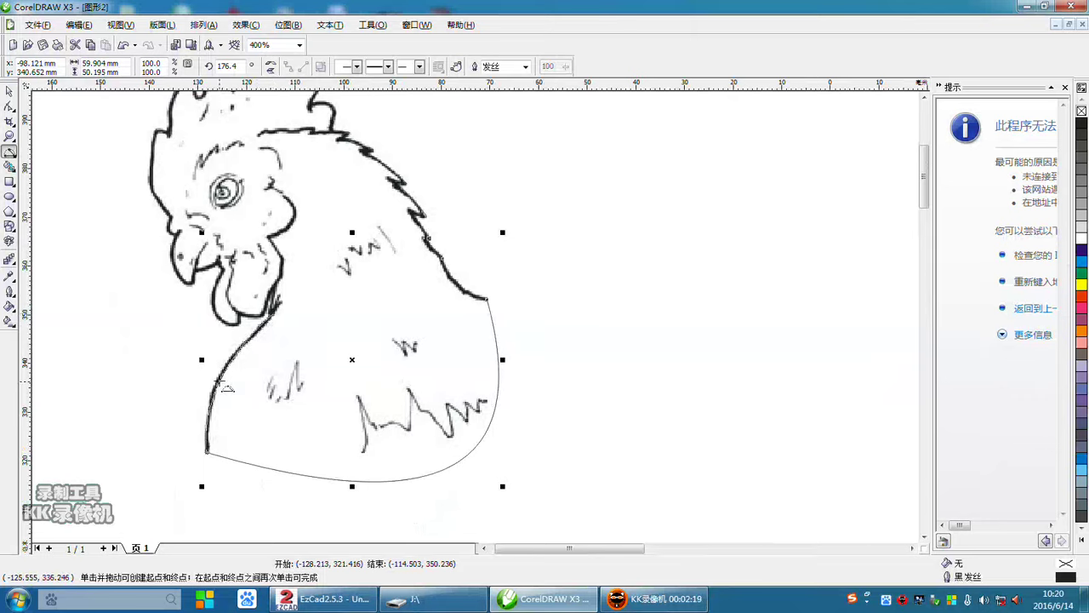
click(227, 382)
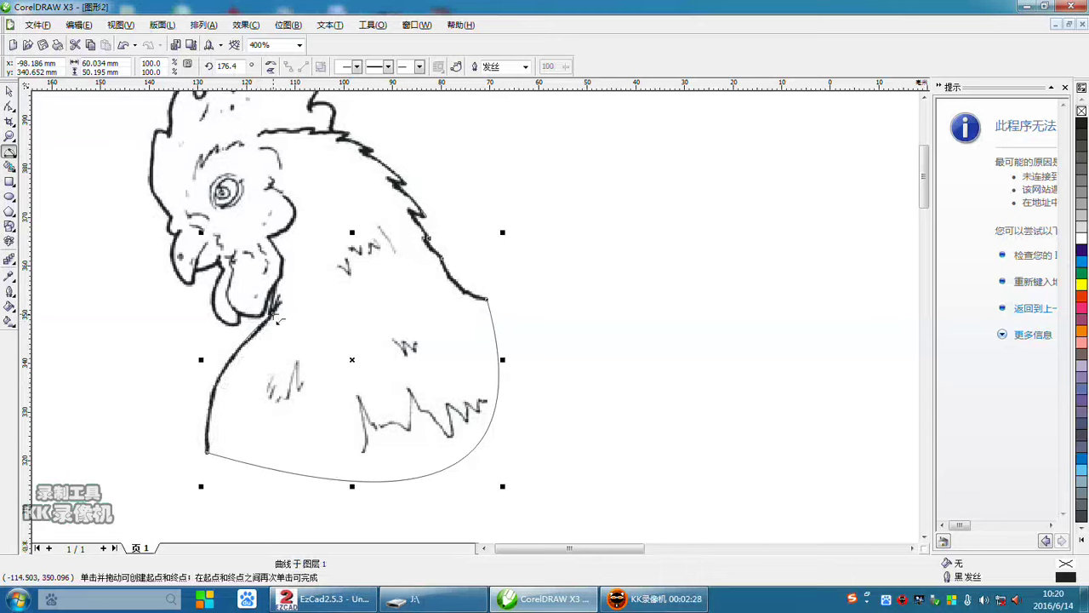
Step: Trace the wattle's rear edge, its bottom and the notch to the front lobe with short 3-point curves
mouse_move(275, 316)
mouse_down()
mouse_move(281, 291)
mouse_move(261, 320)
mouse_up()
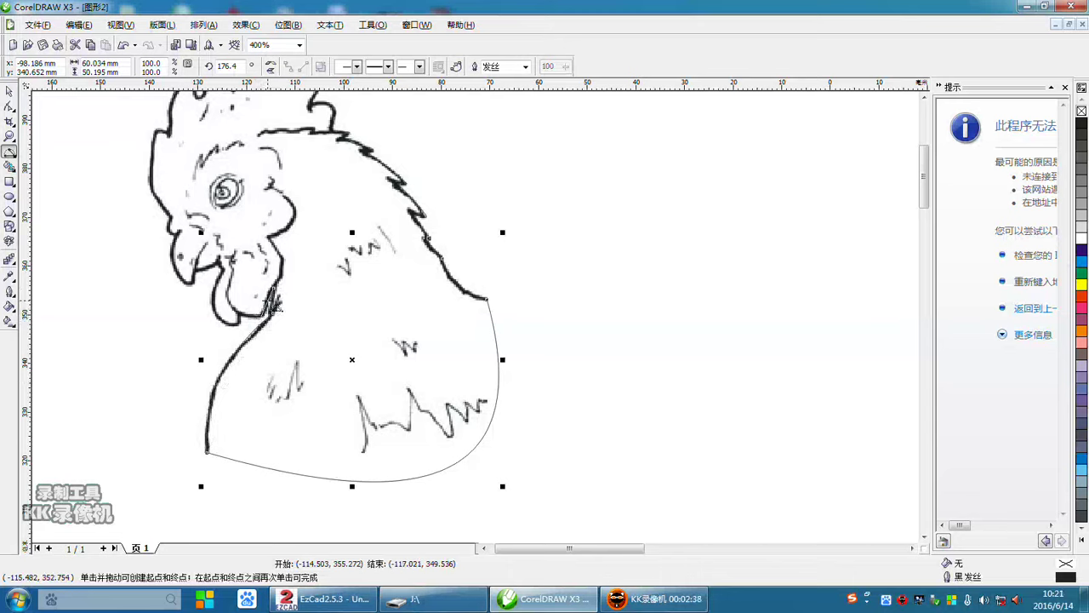
click(272, 304)
drag(264, 316, 240, 315)
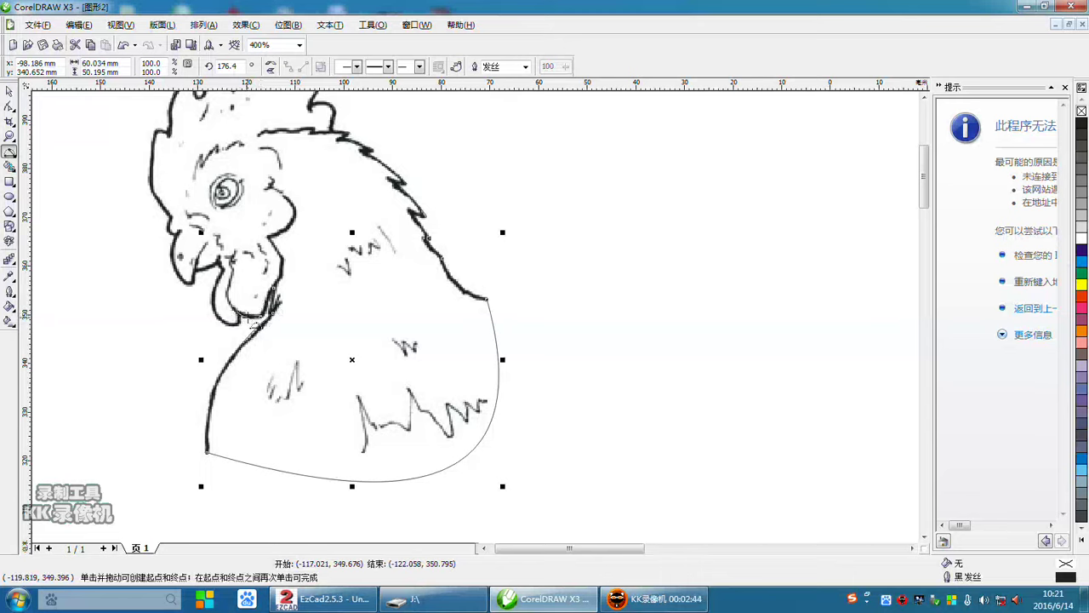
click(246, 316)
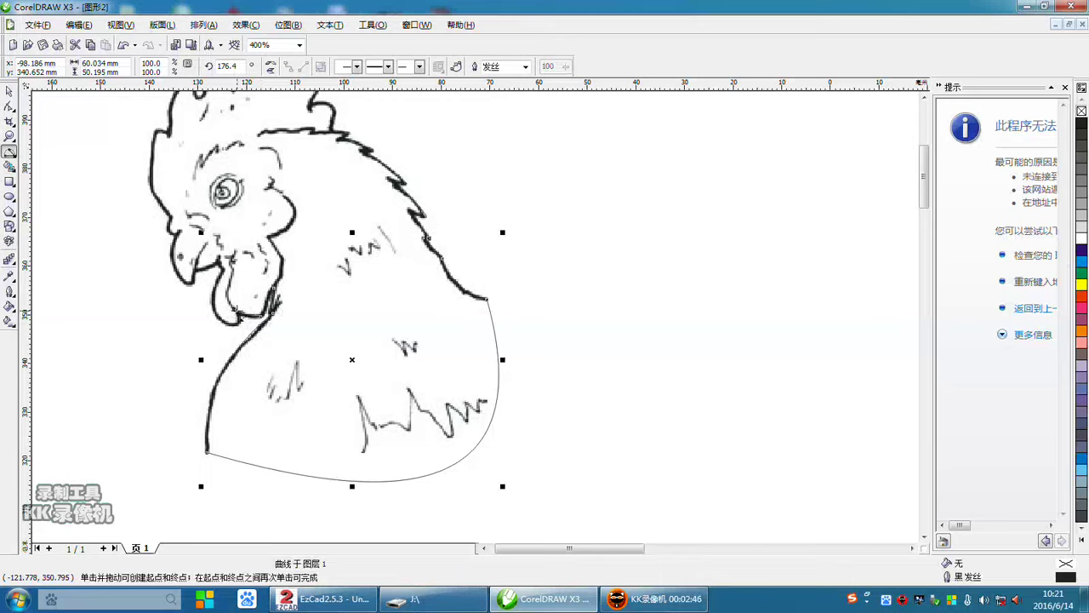
drag(236, 311, 228, 326)
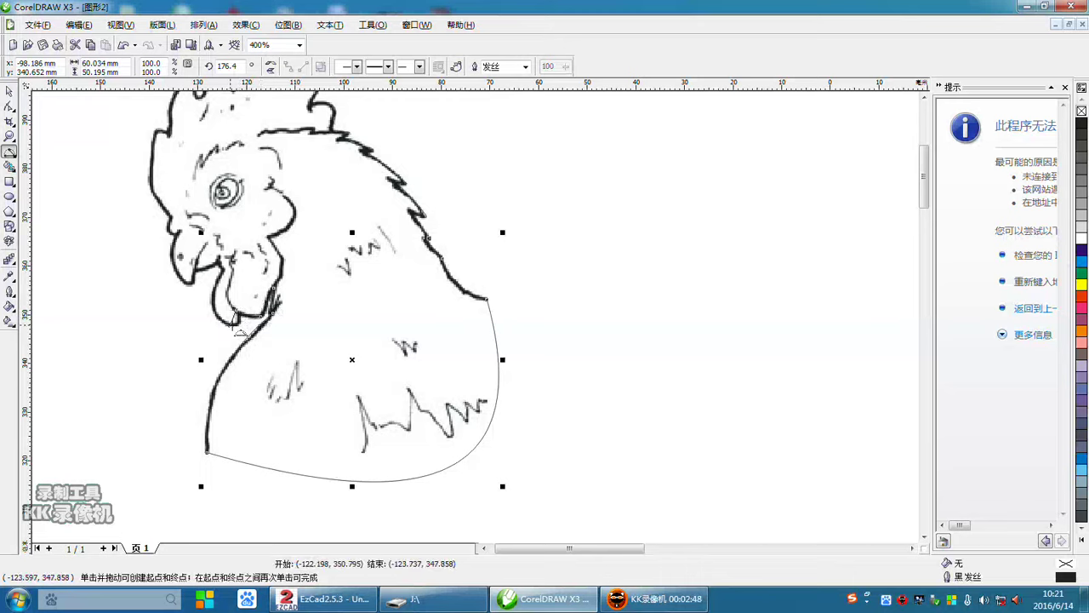
click(235, 331)
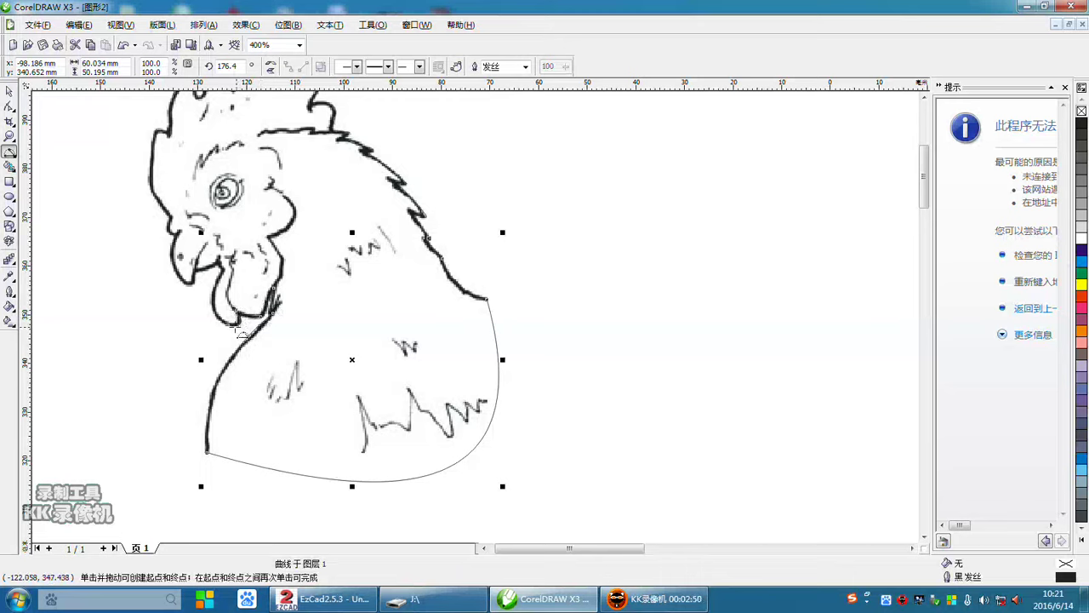
Step: Trace the front edge of the front wattle lobe up to the corner of the beak with 3-point curves
drag(234, 330, 228, 275)
click(217, 286)
drag(223, 270, 220, 261)
click(225, 262)
Step: Trace the beak's lower edge, rounded tip and front edge with 3-point curves, up to the beak's upper end
drag(220, 260, 204, 278)
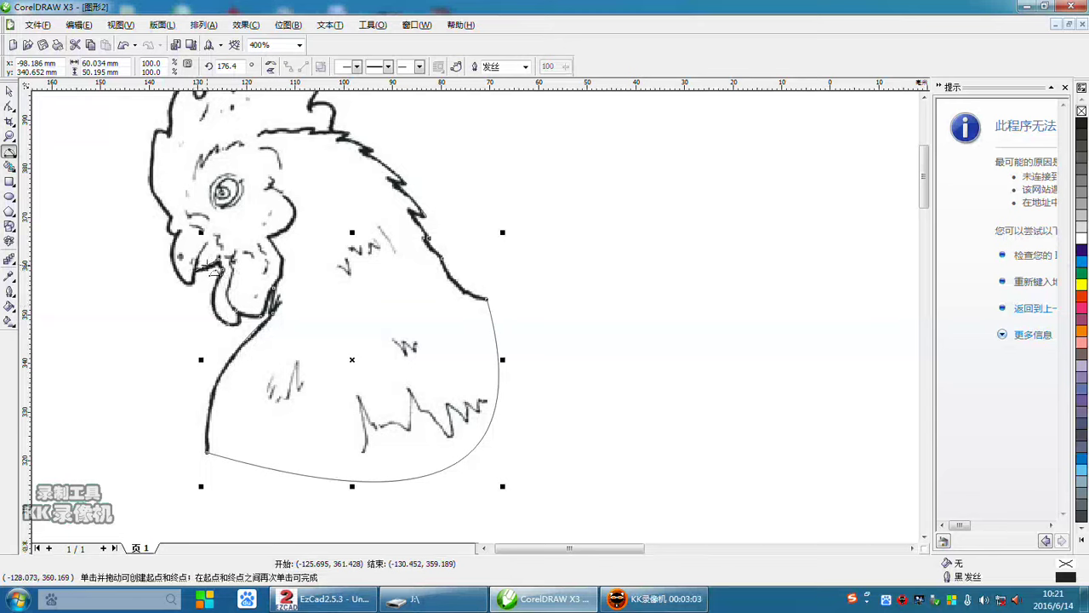
click(211, 272)
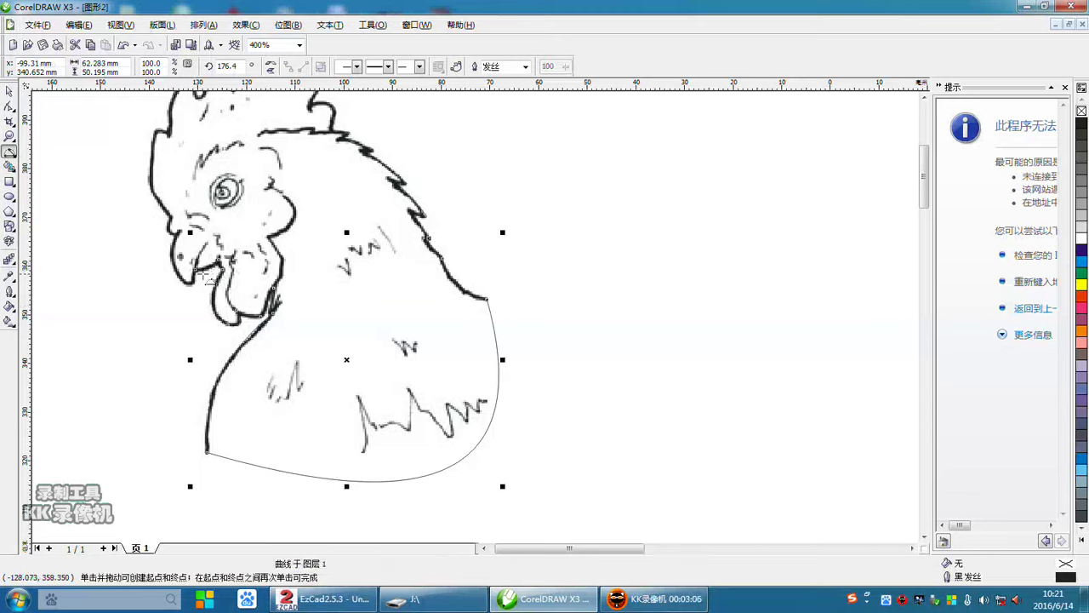
mouse_move(195, 269)
mouse_down()
mouse_move(189, 290)
mouse_move(178, 275)
mouse_up()
click(186, 286)
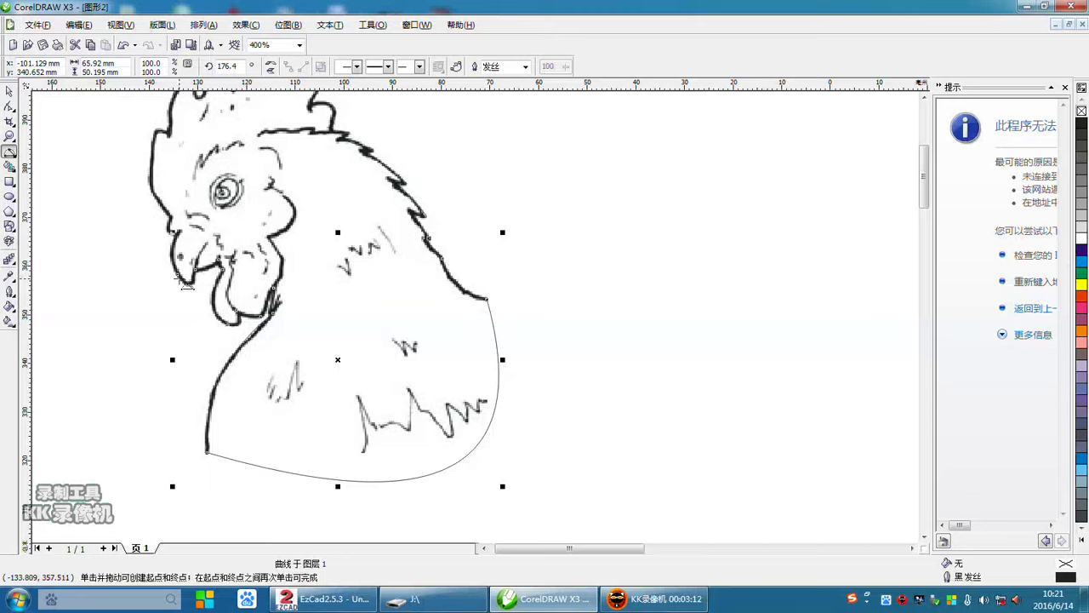
drag(181, 275, 180, 229)
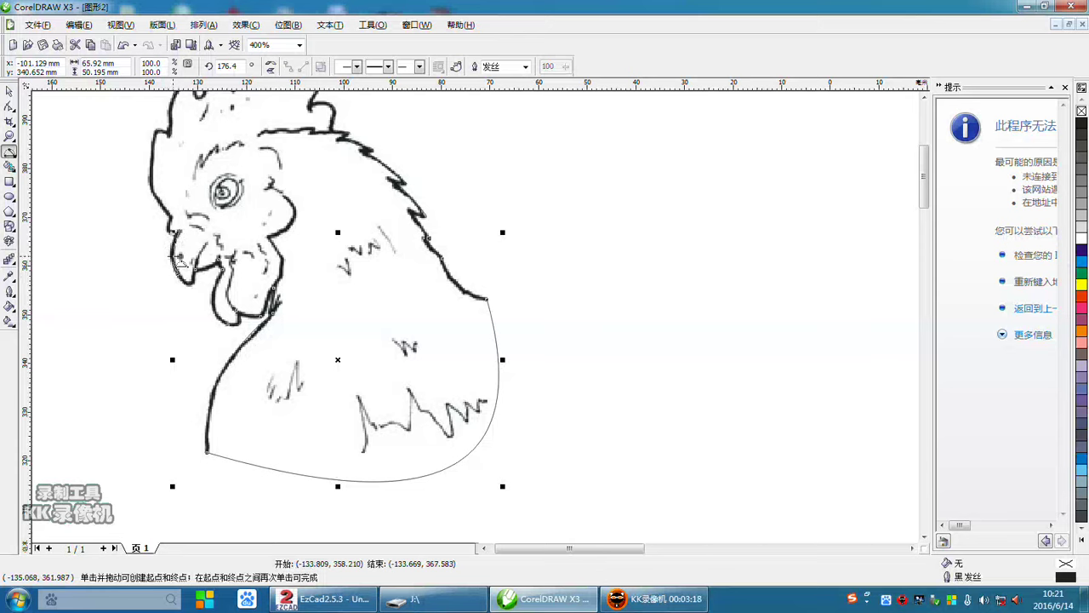
click(177, 257)
Step: Trace the small notch between the beak's upper end and the forehead line with 3-point curves to close the contour
scroll(166, 230, up, 2)
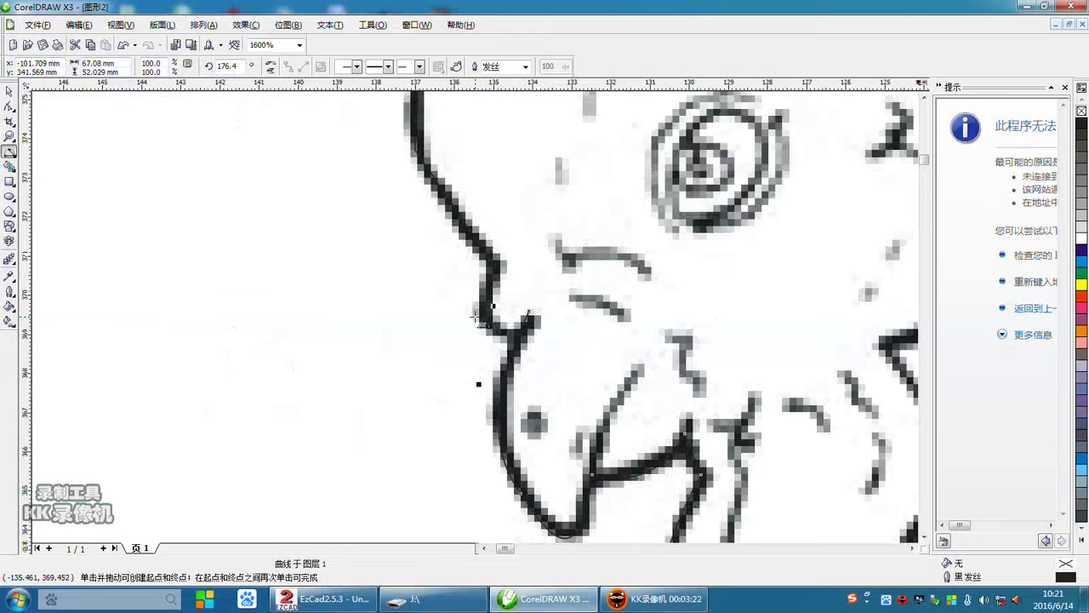
scroll(515, 332, up, 1)
drag(545, 392, 468, 289)
click(497, 426)
click(468, 289)
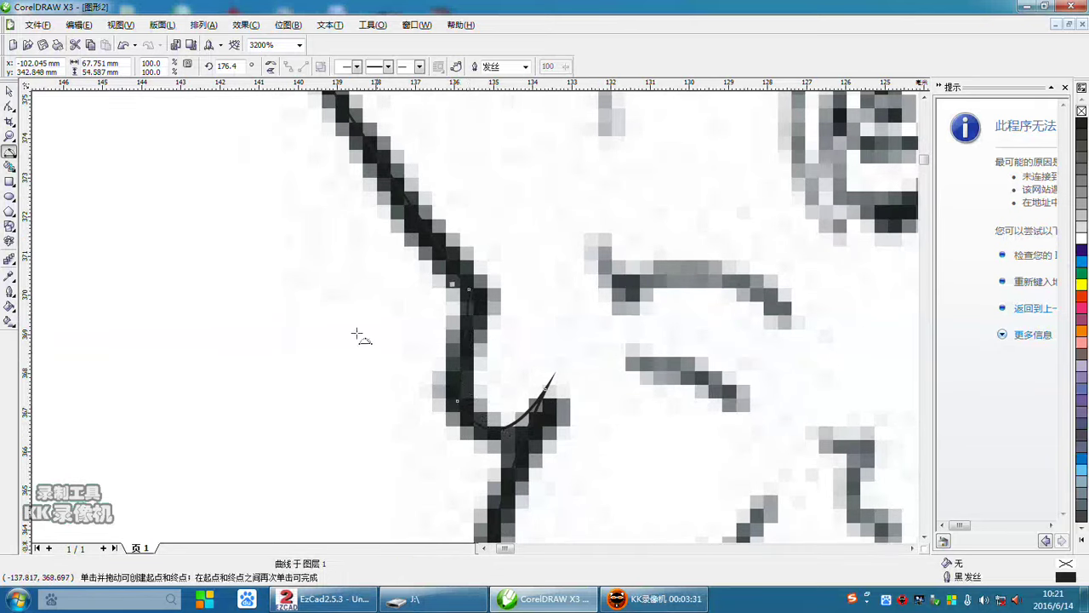
scroll(358, 335, down, 2)
scroll(389, 348, down, 1)
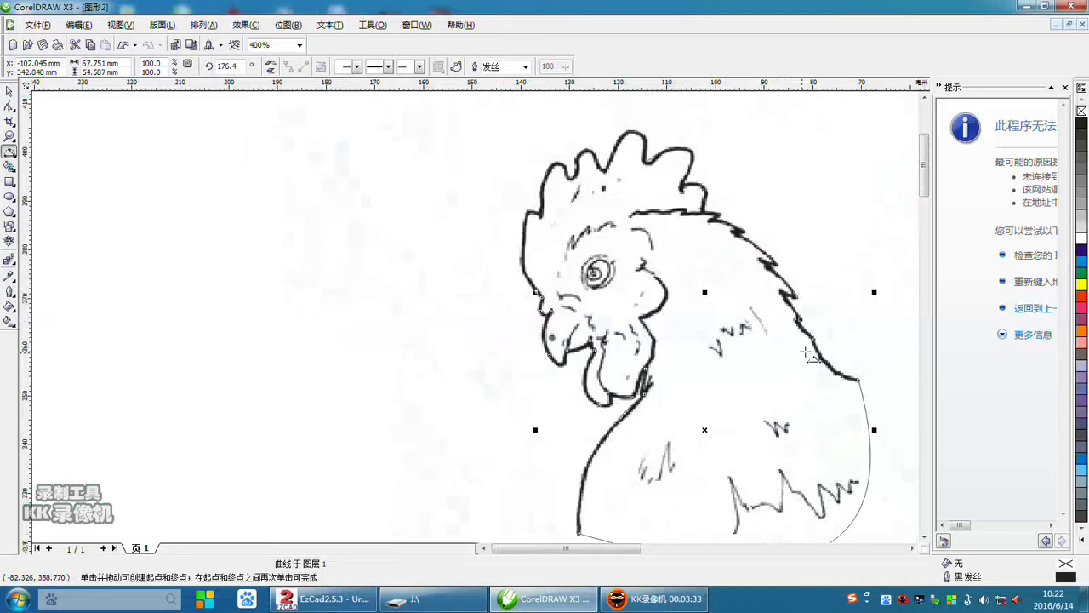
scroll(796, 359, up, 1)
scroll(550, 338, down, 1)
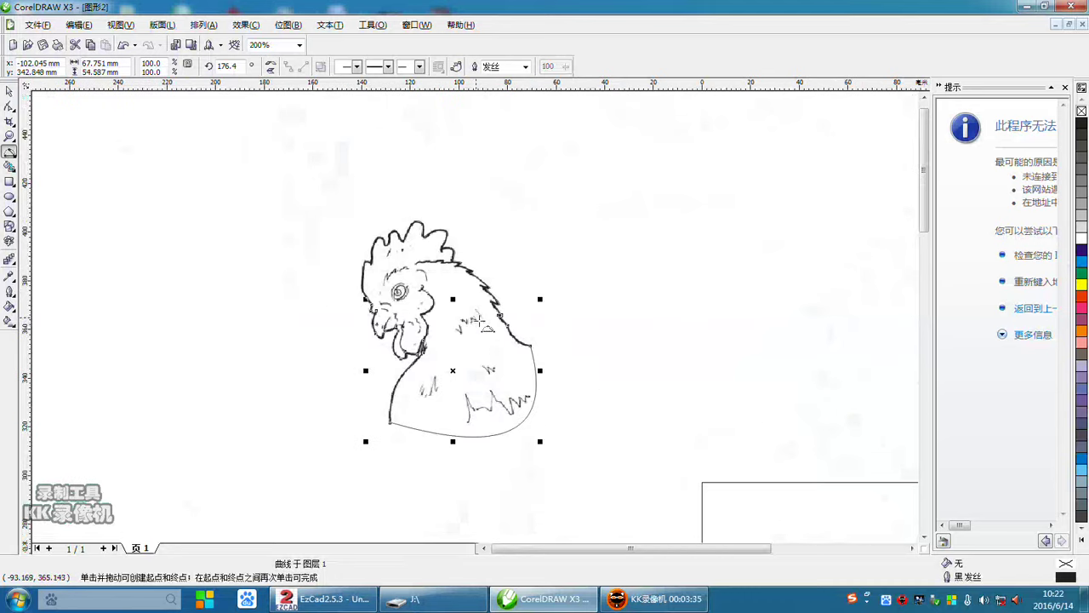
Step: Delete the rooster bitmap to inspect the traced contour on its own, and undo the deletion
click(10, 90)
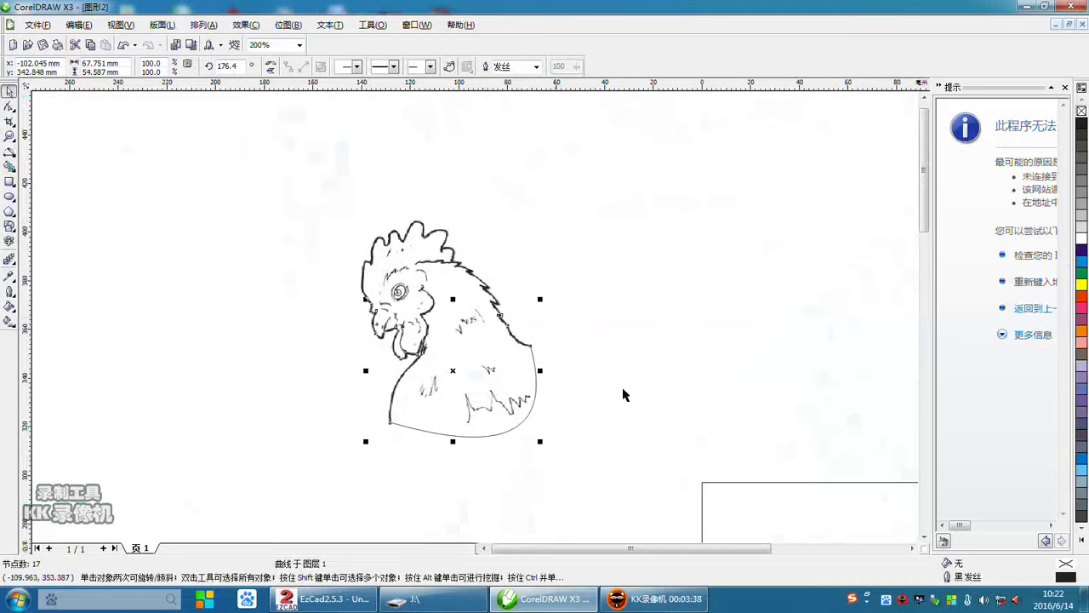
click(713, 355)
click(401, 236)
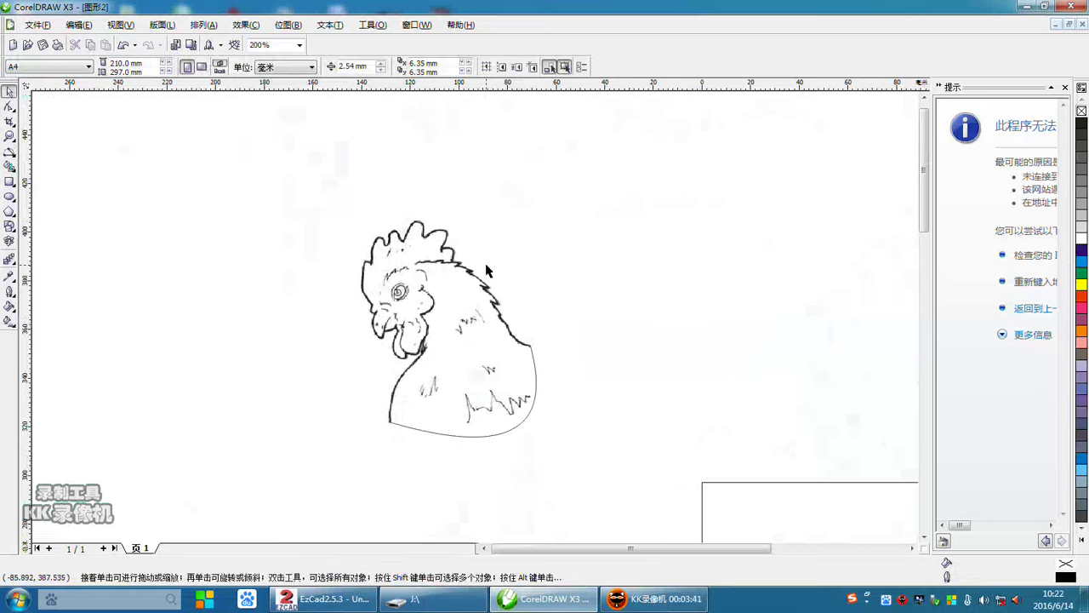
key(Delete)
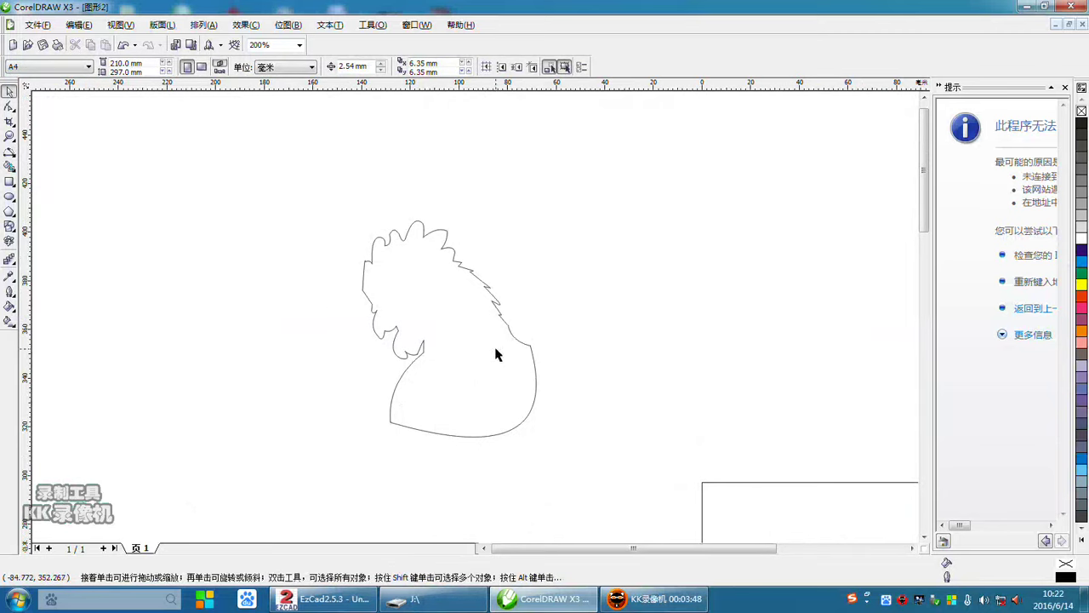
key(ctrl+z)
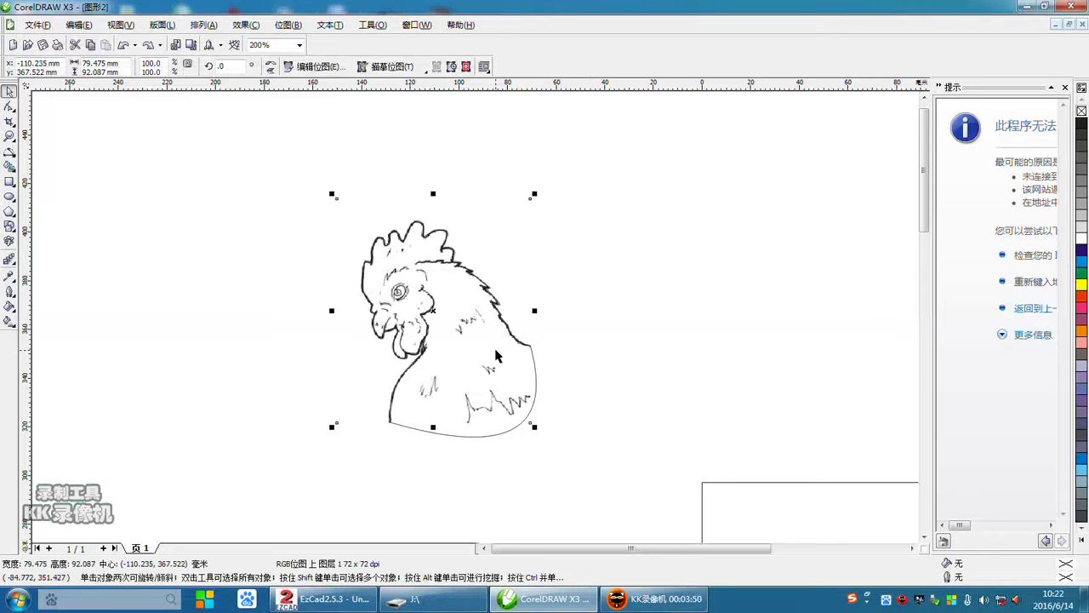
click(680, 280)
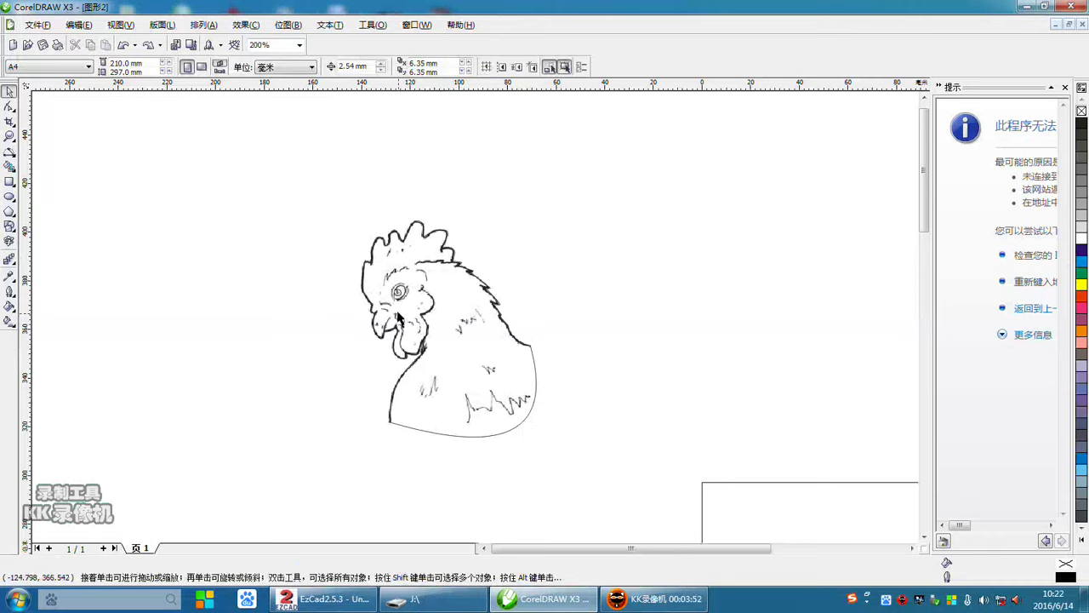
Step: Select the whole rooster drawing, open the save dialog and set the file type to DXF - AutoCAD
scroll(399, 313, up, 1)
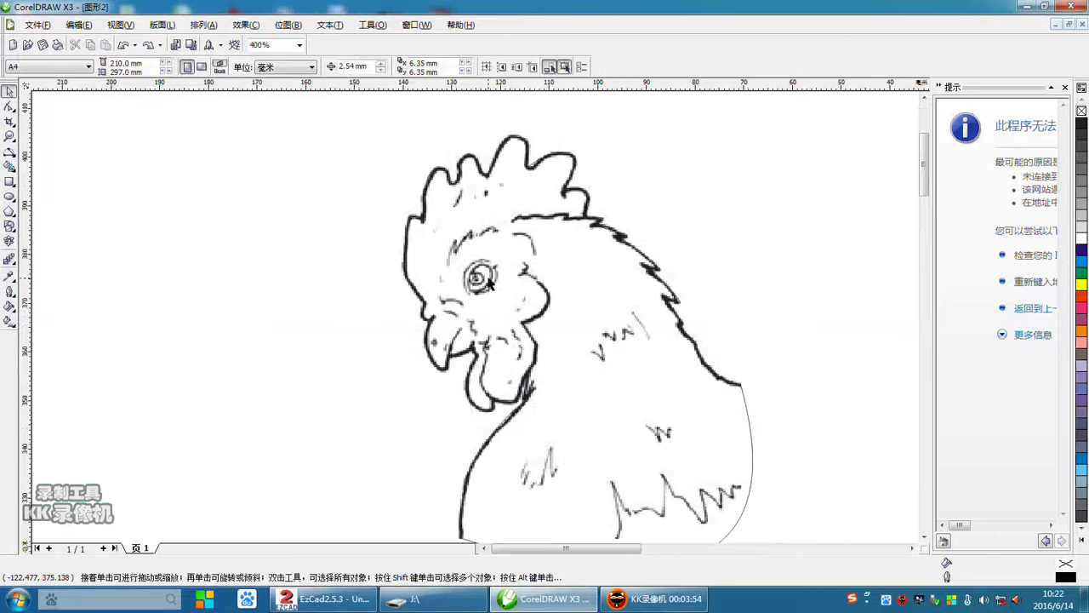
scroll(490, 284, up, 1)
scroll(478, 321, down, 2)
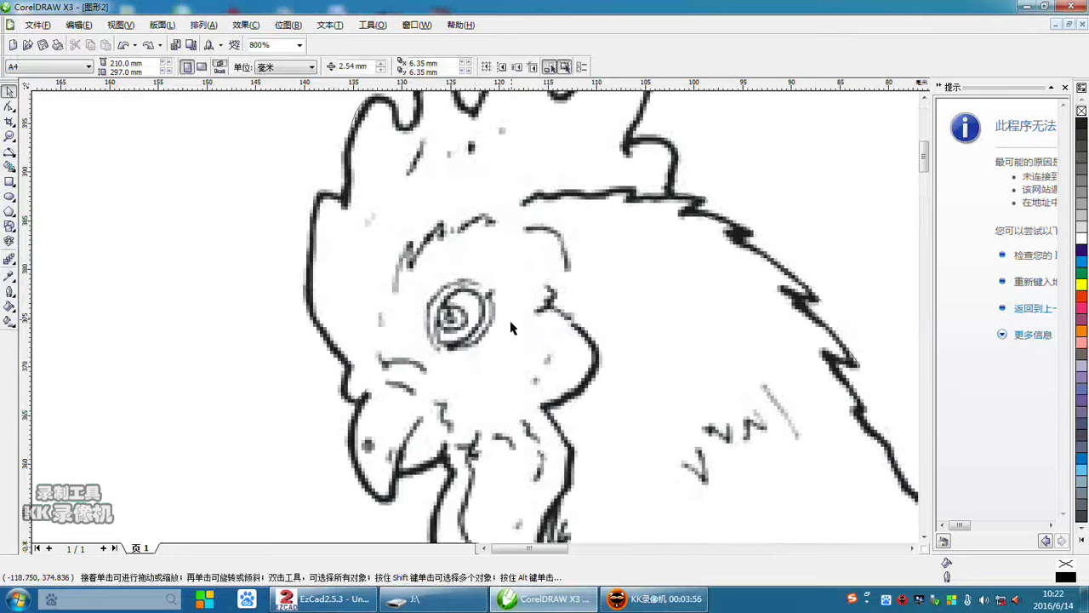
drag(713, 539, 711, 528)
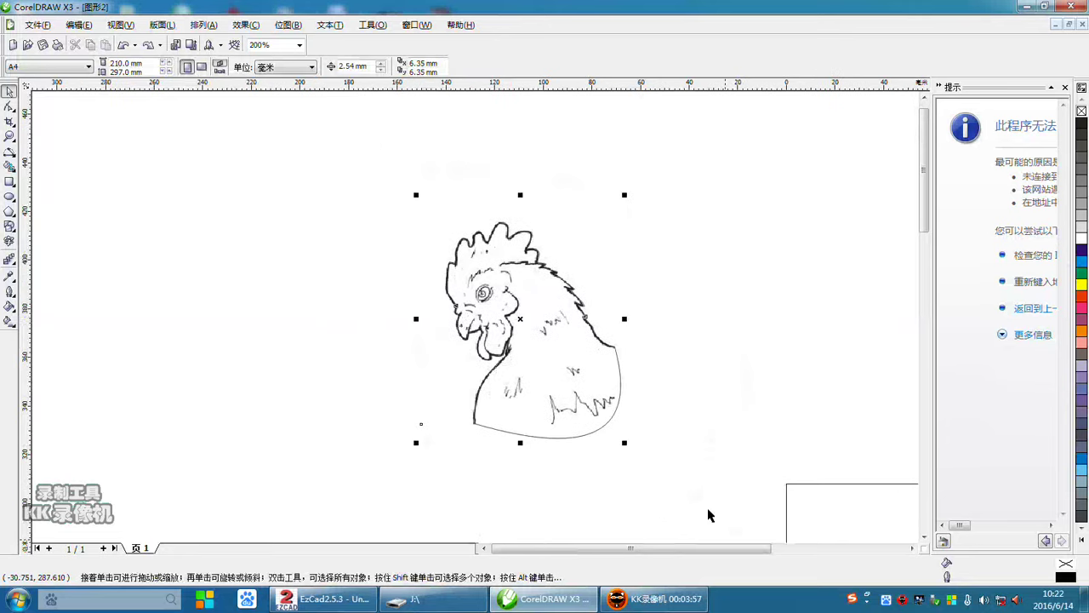
click(41, 27)
mouse_move(45, 238)
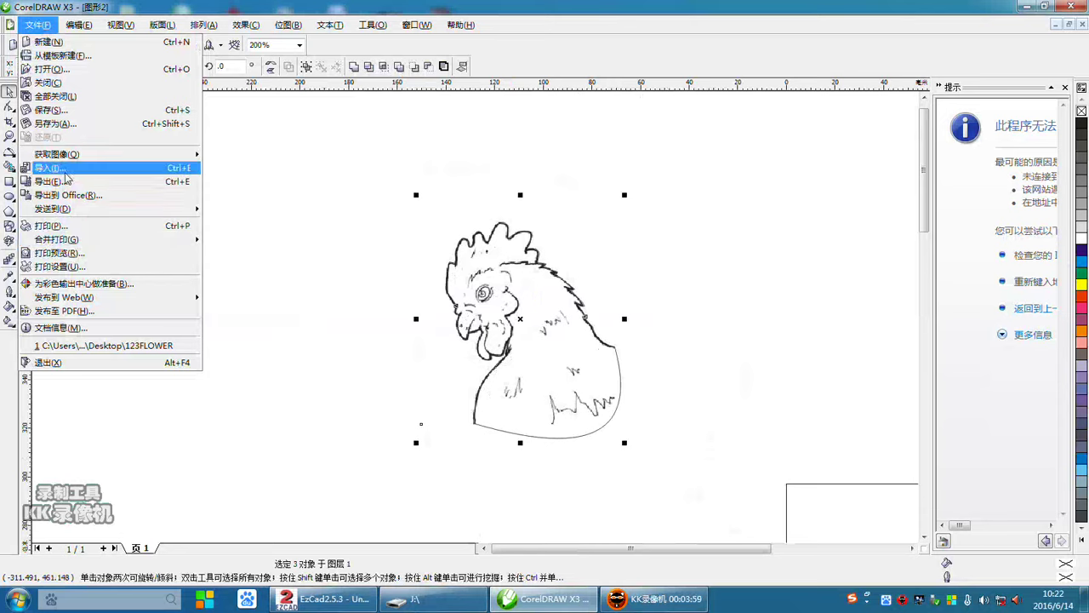
key(Escape)
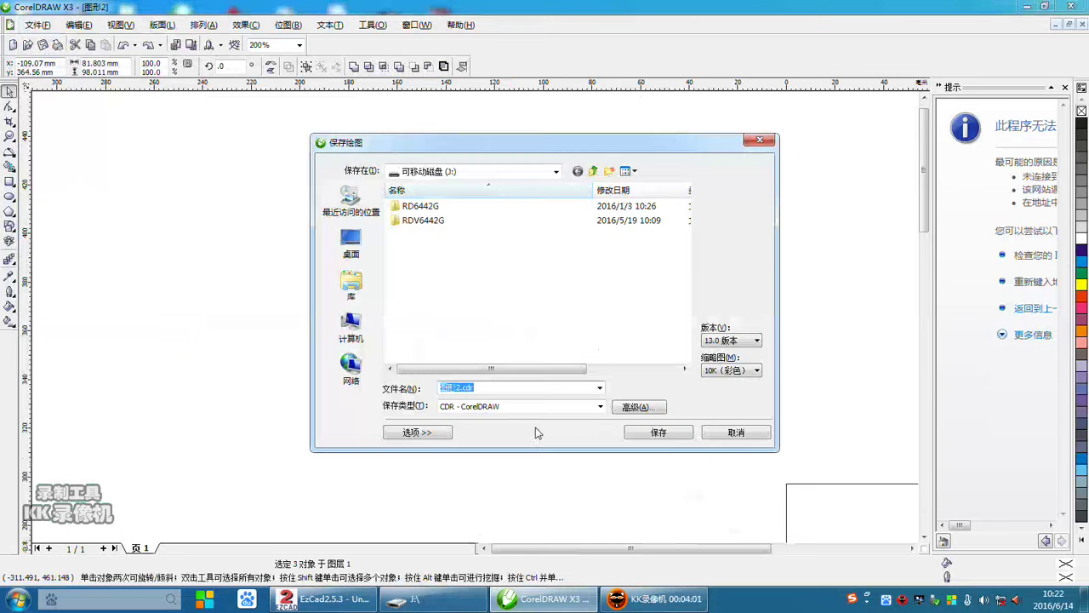
click(543, 407)
scroll(539, 451, down, 5)
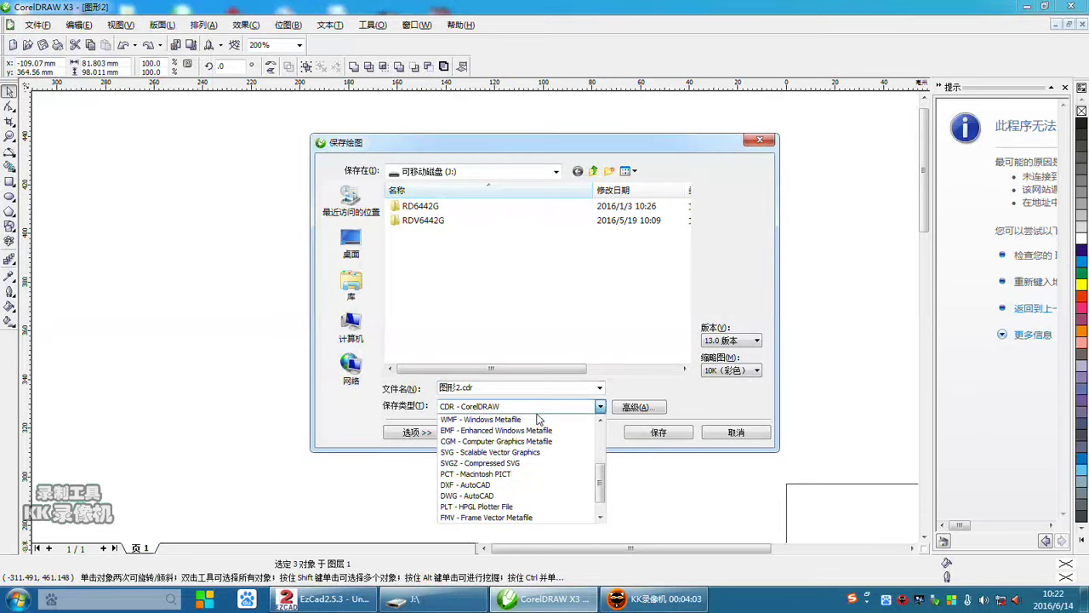
click(522, 485)
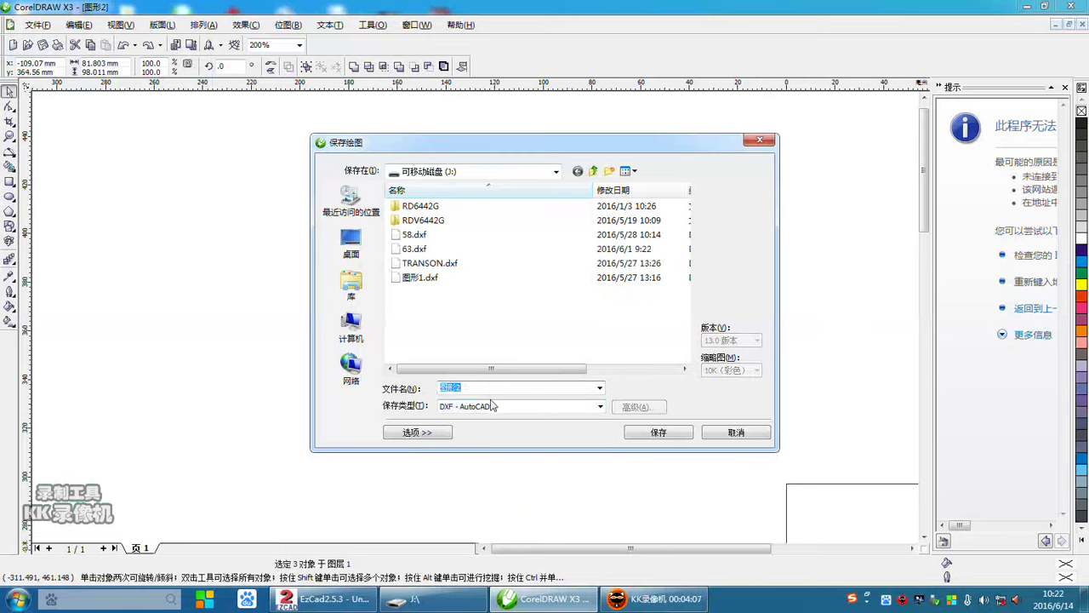
Step: Name the file gj, choose the desktop as the location, save the drawing and deselect it
text(gj)
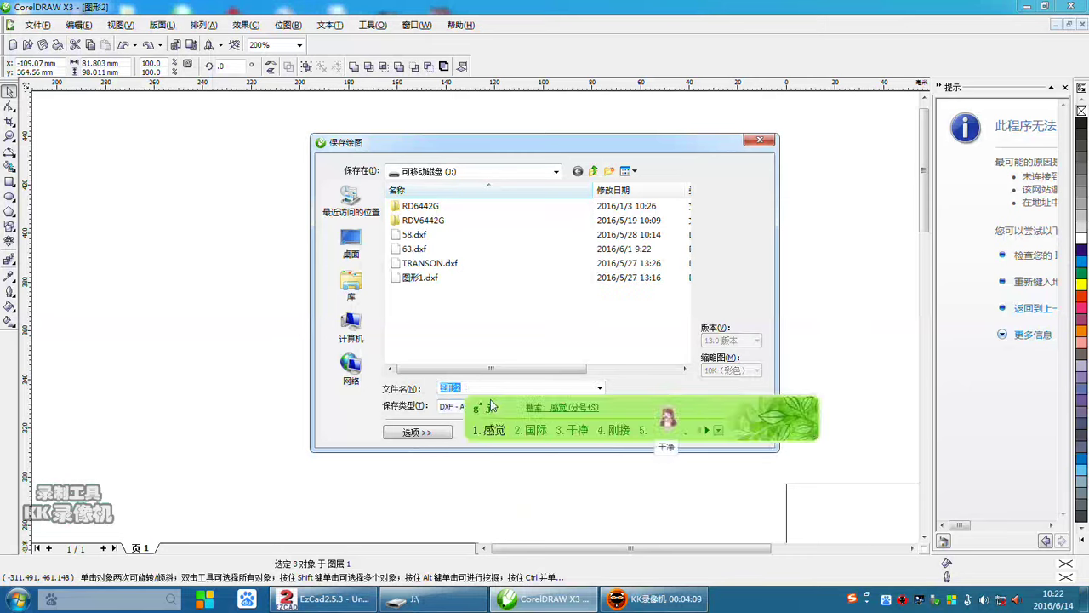
key(BackSpace)
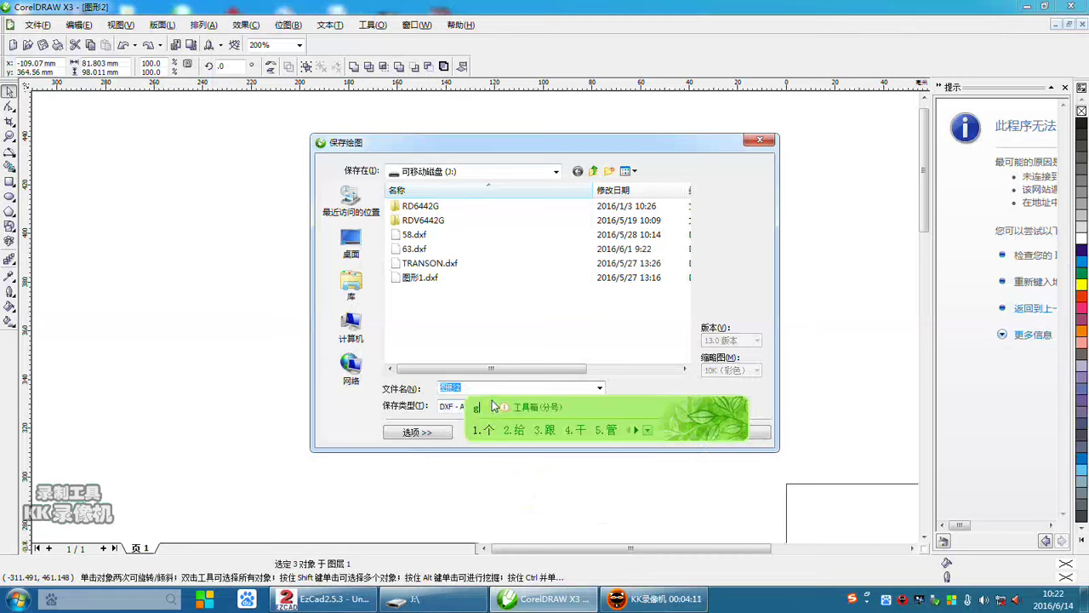
key(Return)
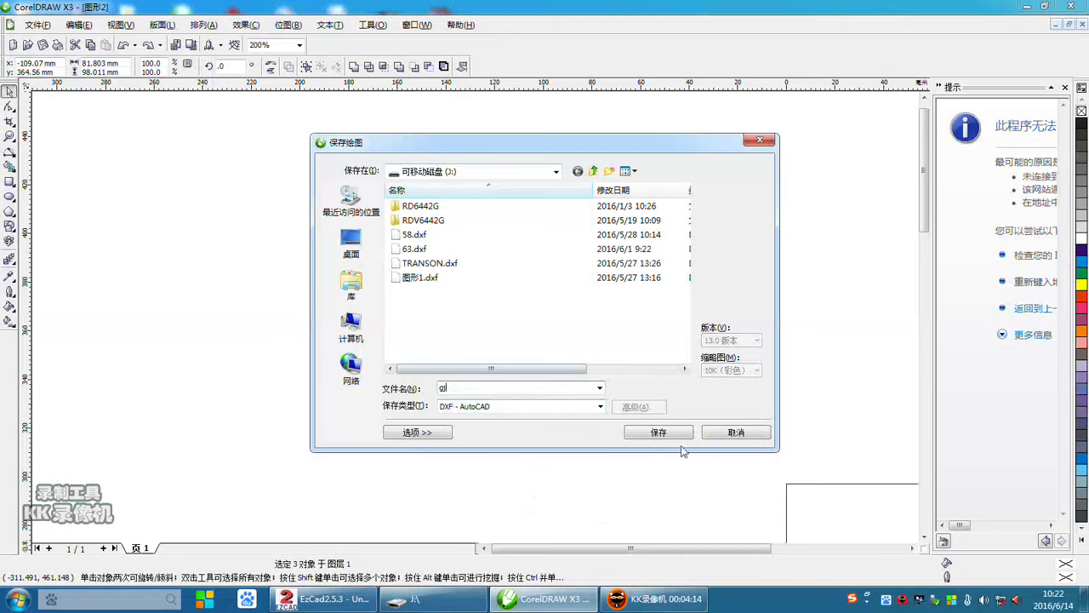
click(554, 171)
click(523, 188)
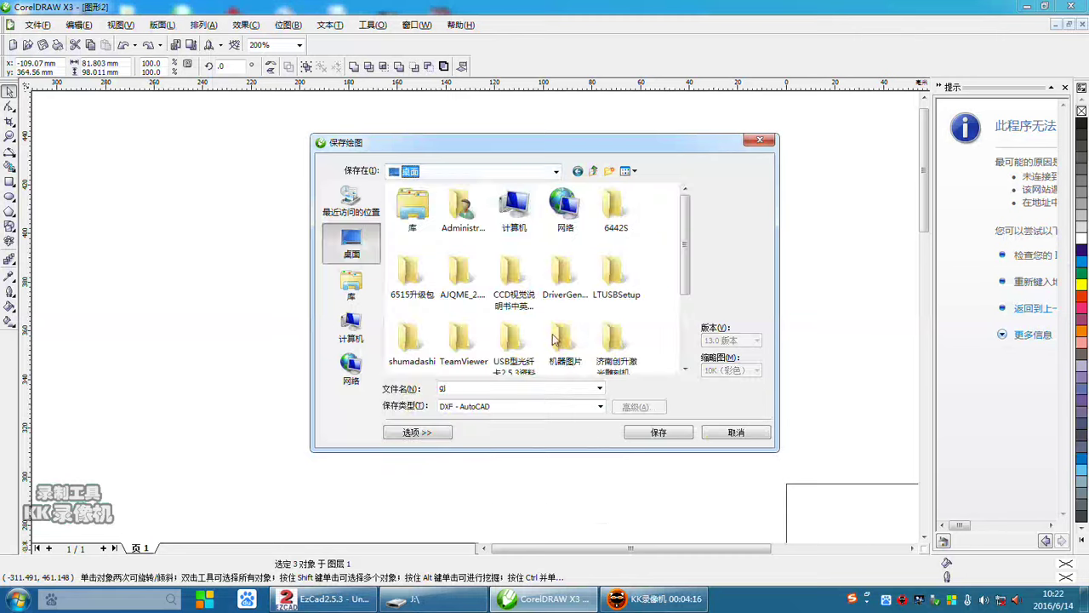
click(657, 436)
click(495, 400)
click(647, 323)
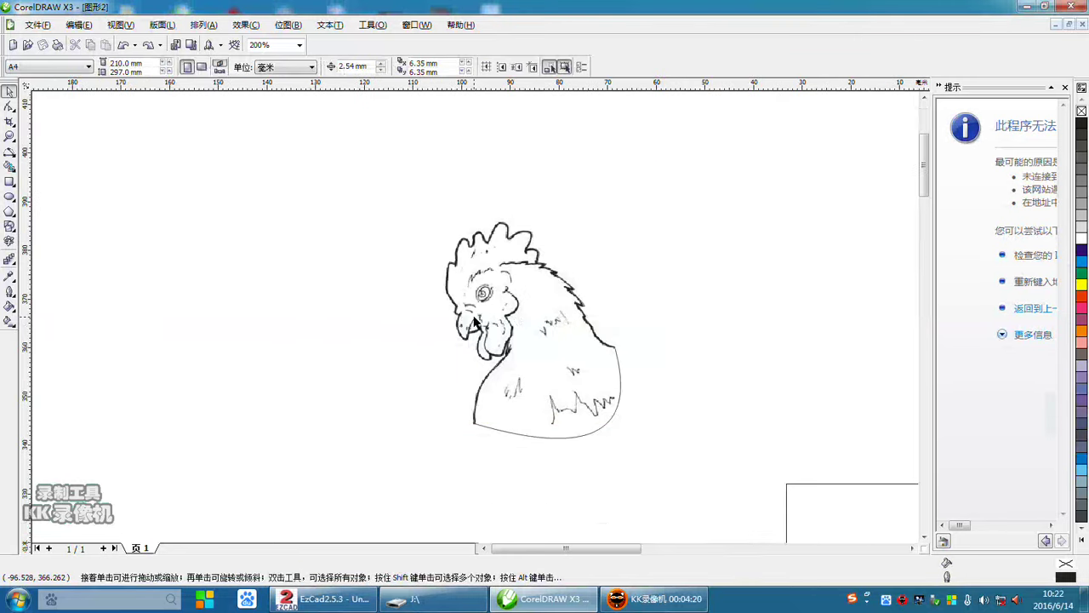
Step: Trace the short arcs above the beak and the short line inside the wattle's rear edge with 3-point curves
scroll(474, 322, up, 2)
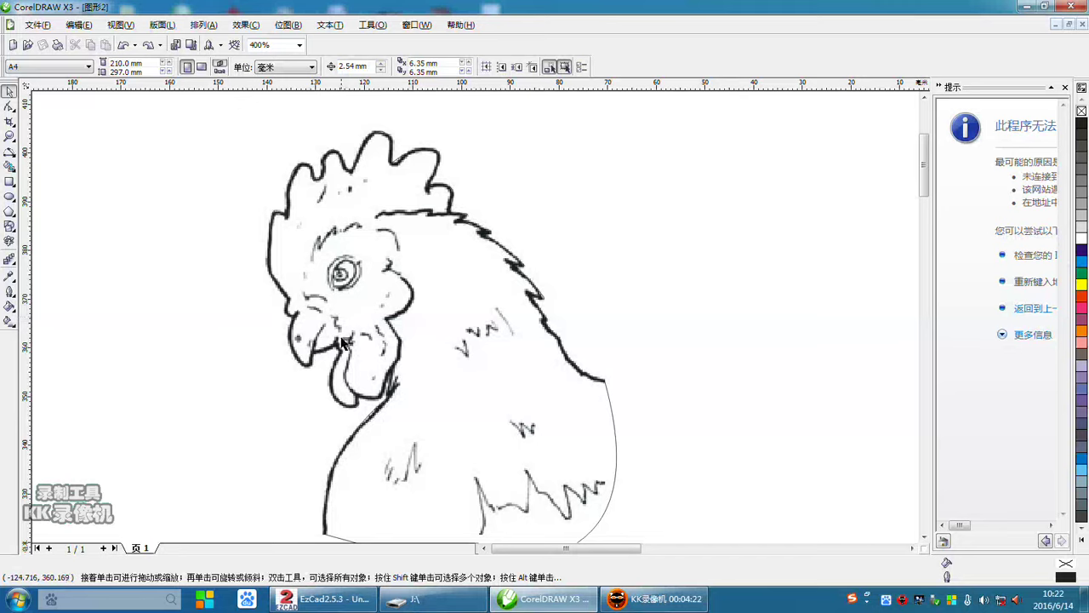
scroll(477, 322, up, 2)
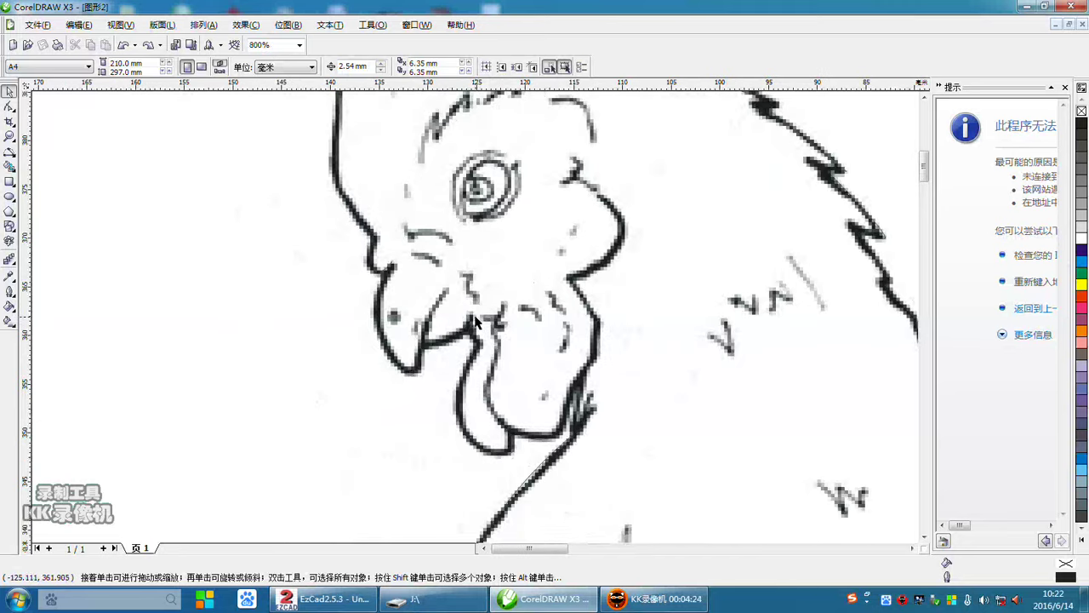
click(10, 152)
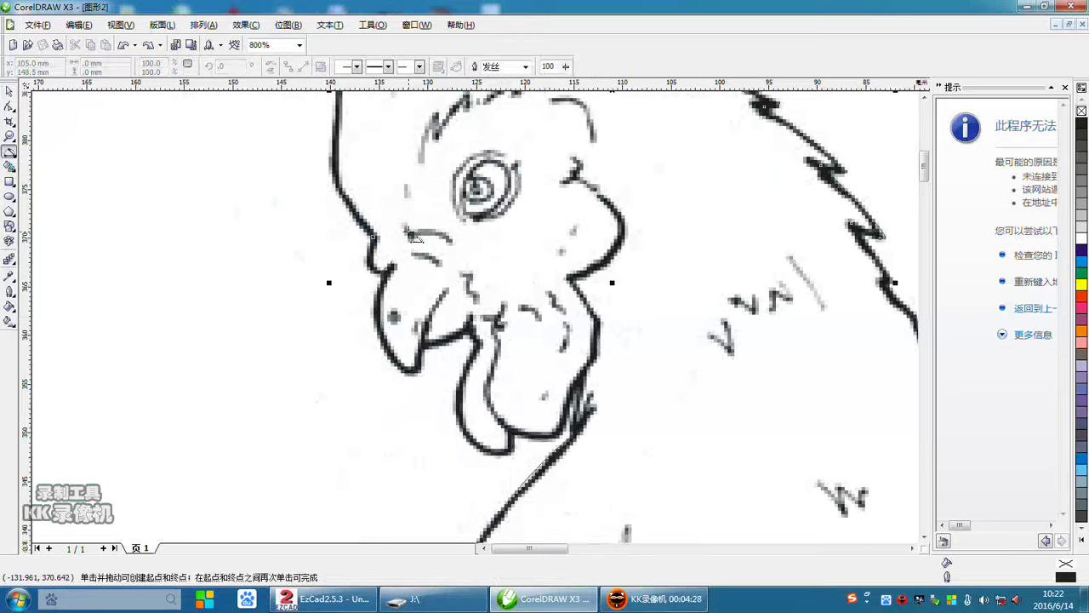
drag(408, 232, 439, 265)
click(435, 233)
click(429, 257)
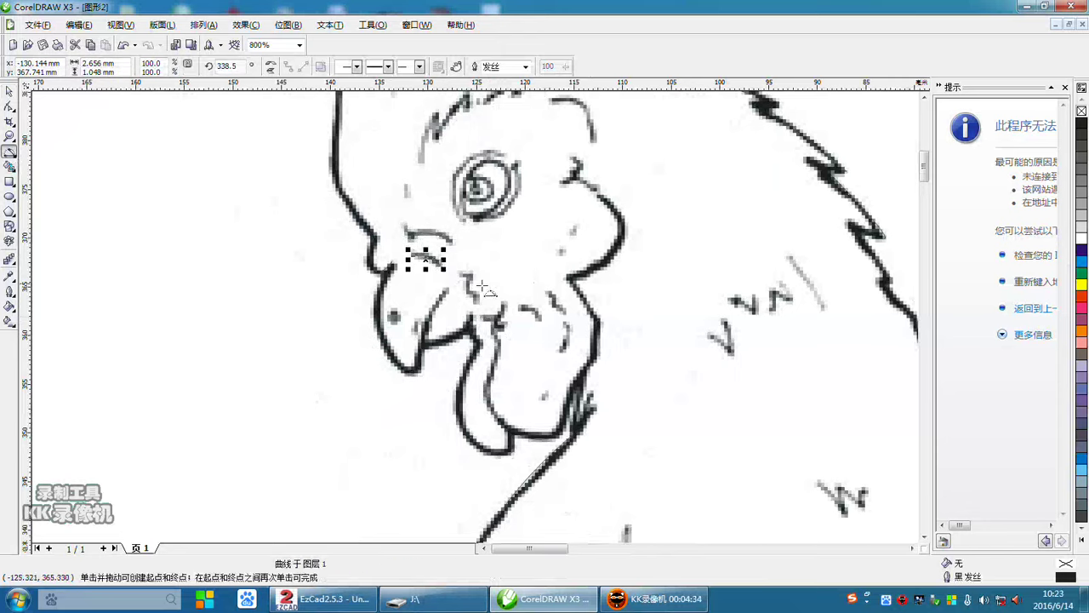
drag(568, 330, 569, 357)
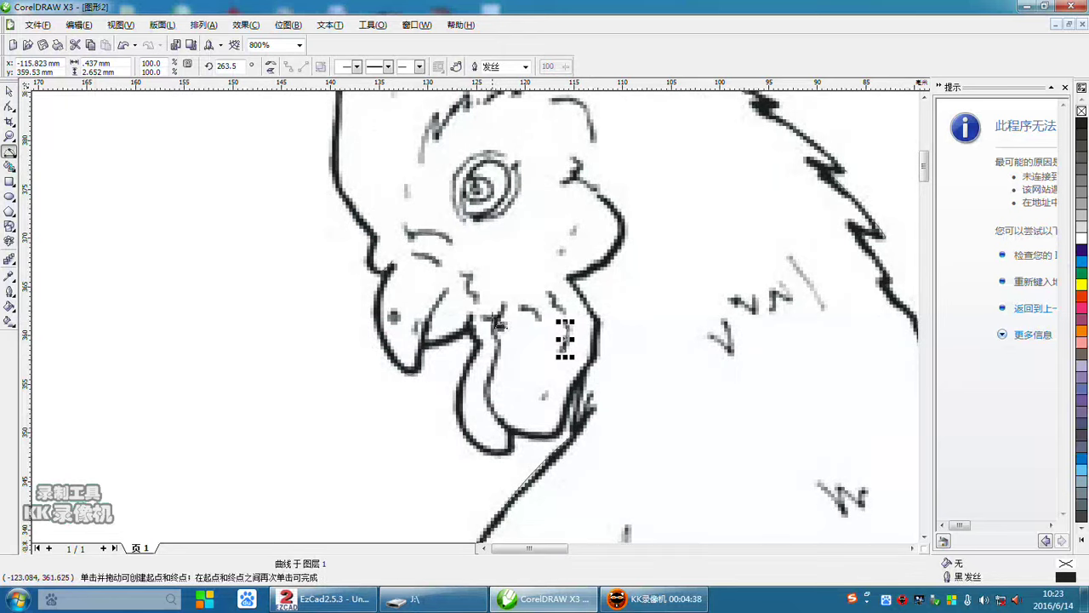
Step: Trace the wattle's inner front edge and the short dashes along its upper edge with 3-point curves
drag(502, 309, 499, 367)
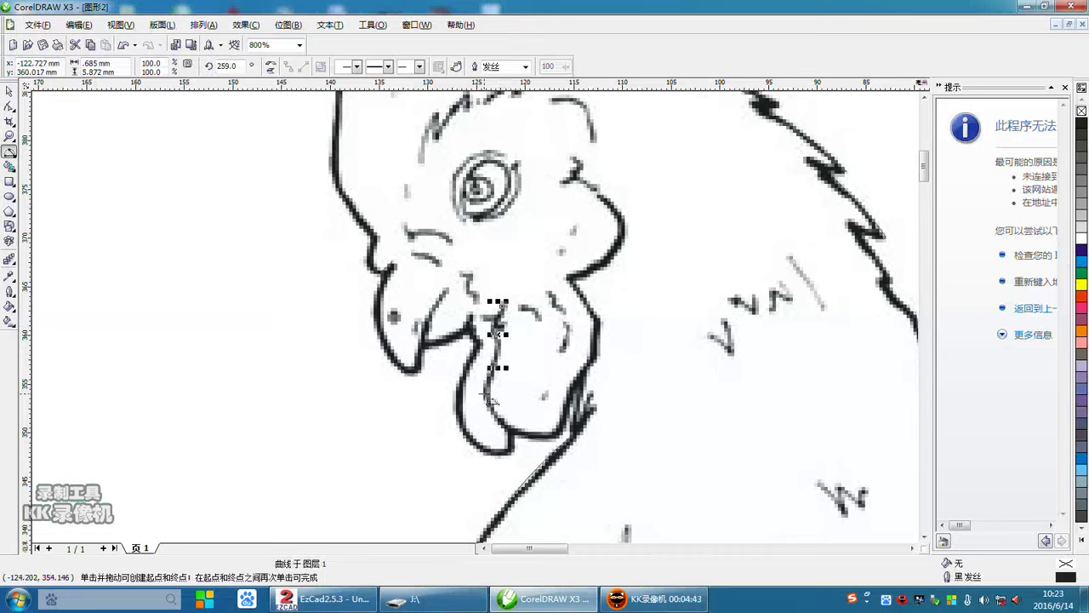
mouse_move(496, 368)
mouse_down()
mouse_move(493, 402)
mouse_move(500, 393)
mouse_up()
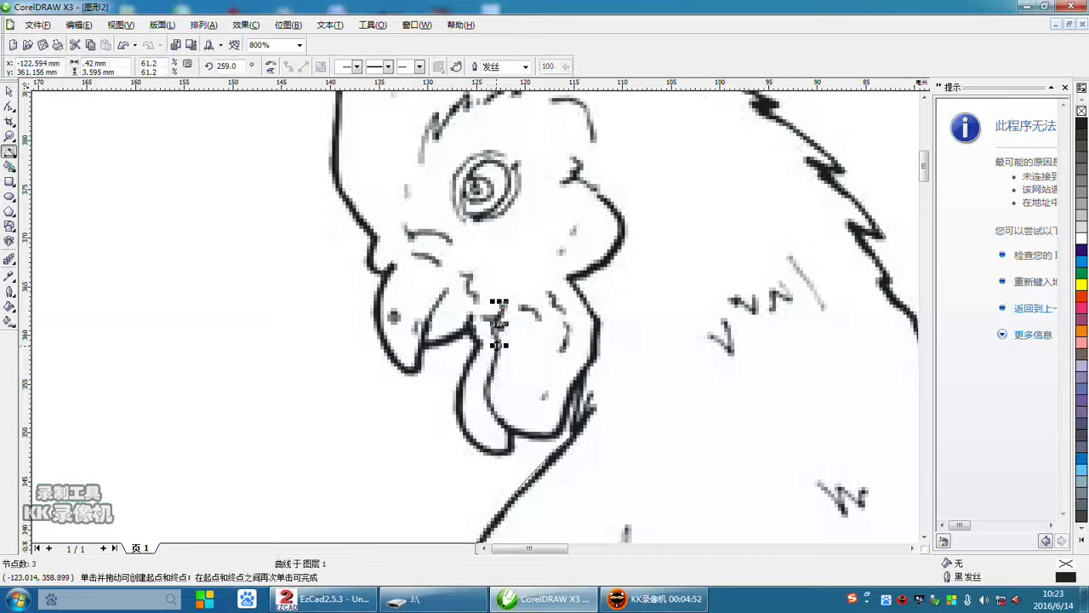
drag(498, 356, 516, 436)
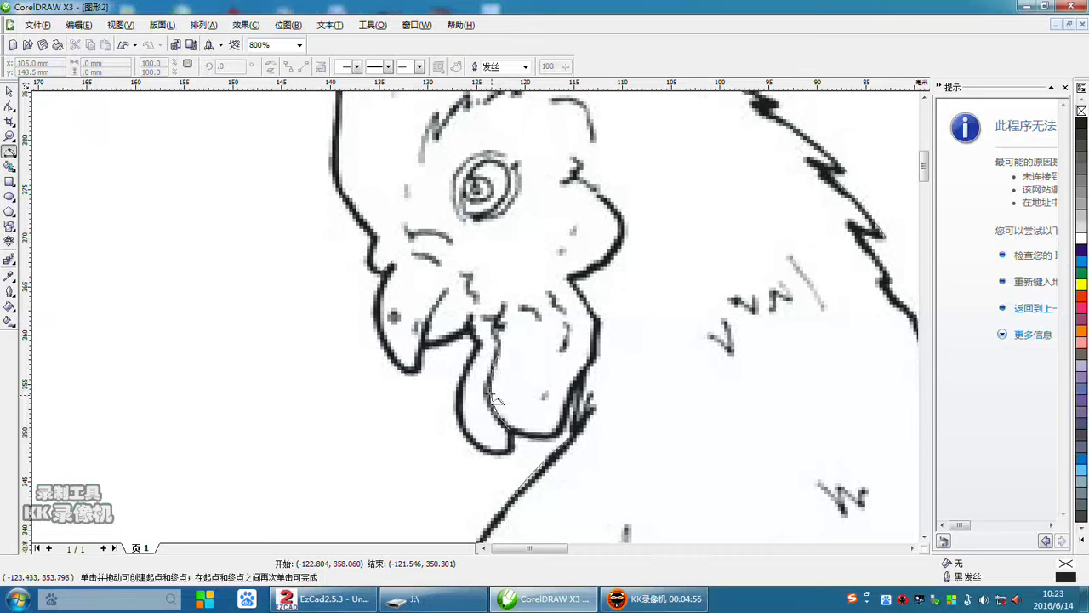
mouse_move(520, 303)
mouse_down()
mouse_move(540, 326)
mouse_move(563, 312)
mouse_up()
click(535, 311)
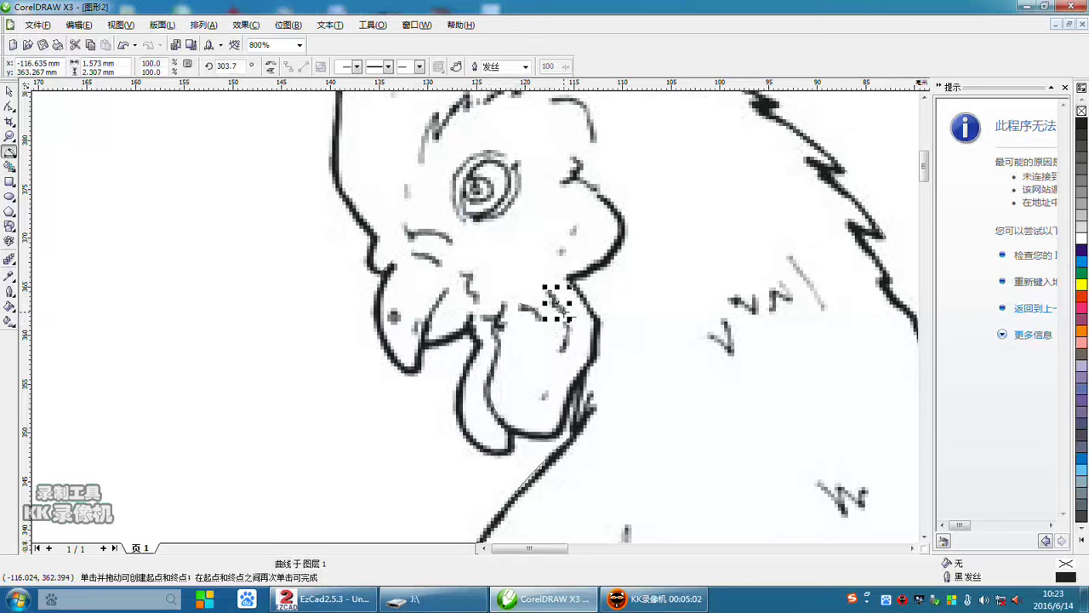
Step: Draw three nested ellipses over the eye, the outer about 7 by 6.4 mm, the middle about 4.1 by 4.2 mm, and a smaller pupil
click(10, 197)
drag(458, 152, 523, 219)
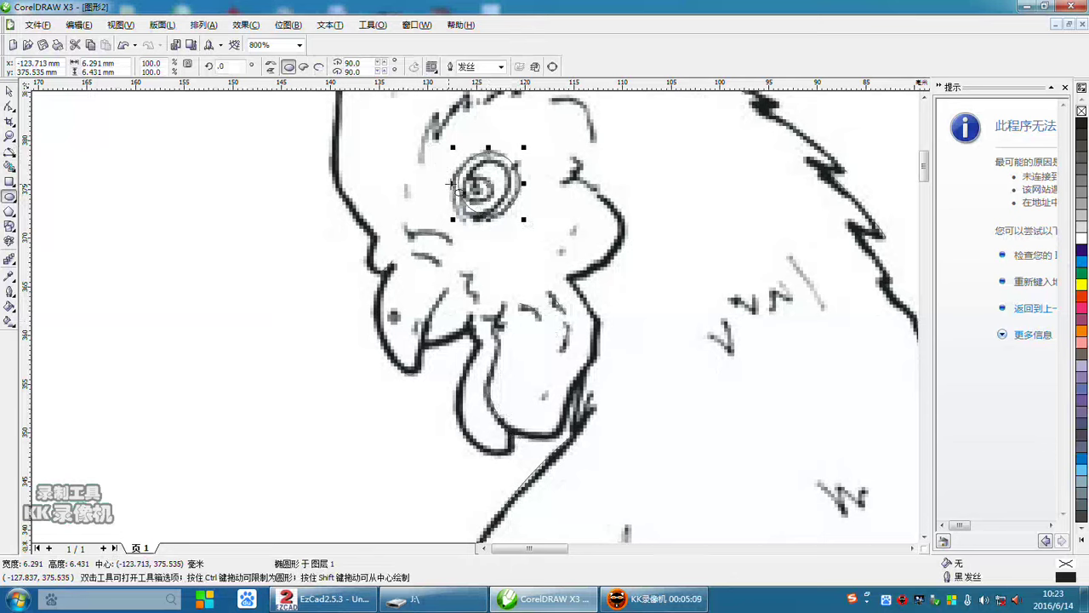
drag(452, 183, 446, 183)
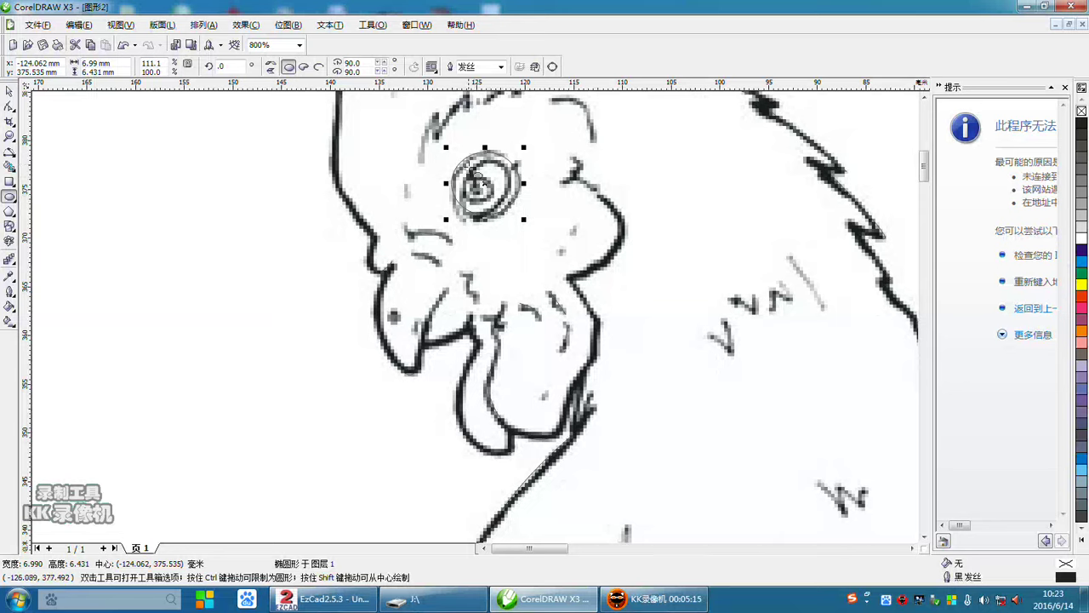
drag(476, 170, 514, 210)
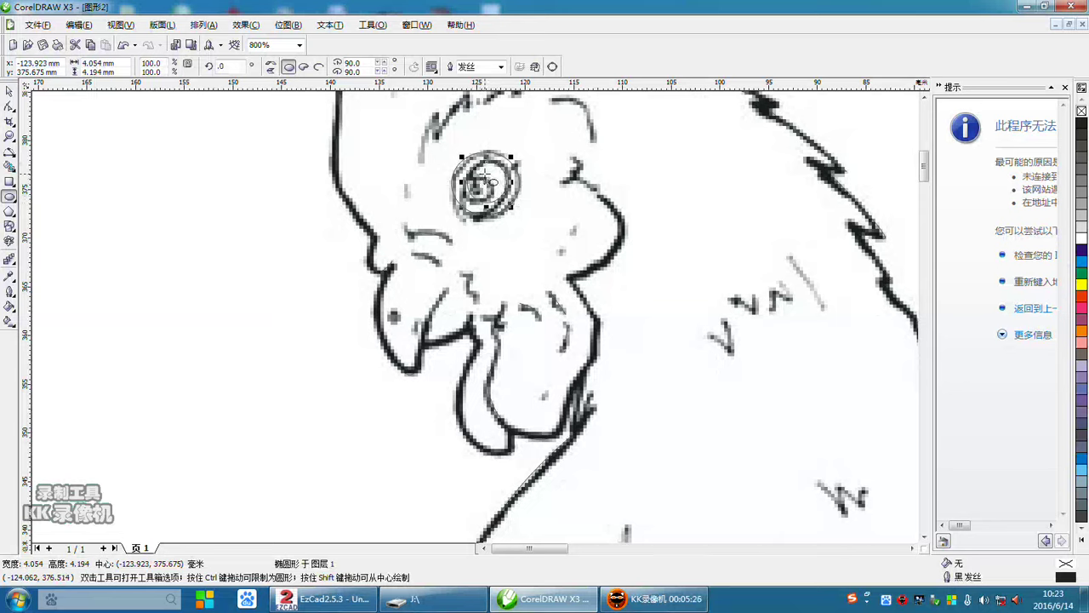
drag(480, 173, 496, 193)
Step: Select the rooster bitmap behind the traced curves and delete it
click(738, 224)
scroll(440, 249, down, 1)
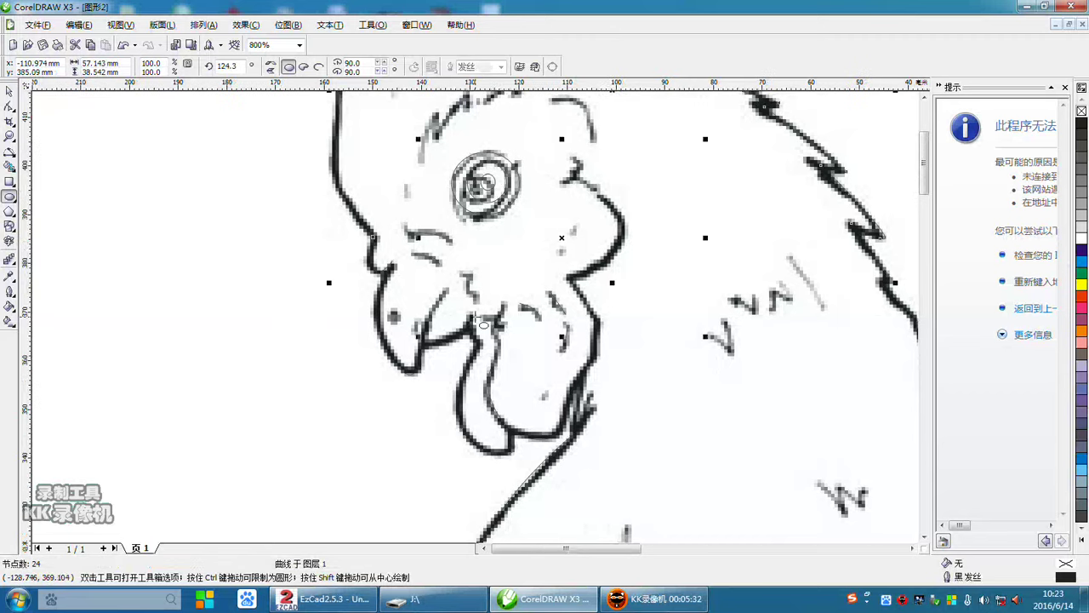
scroll(545, 332, down, 1)
scroll(478, 322, down, 1)
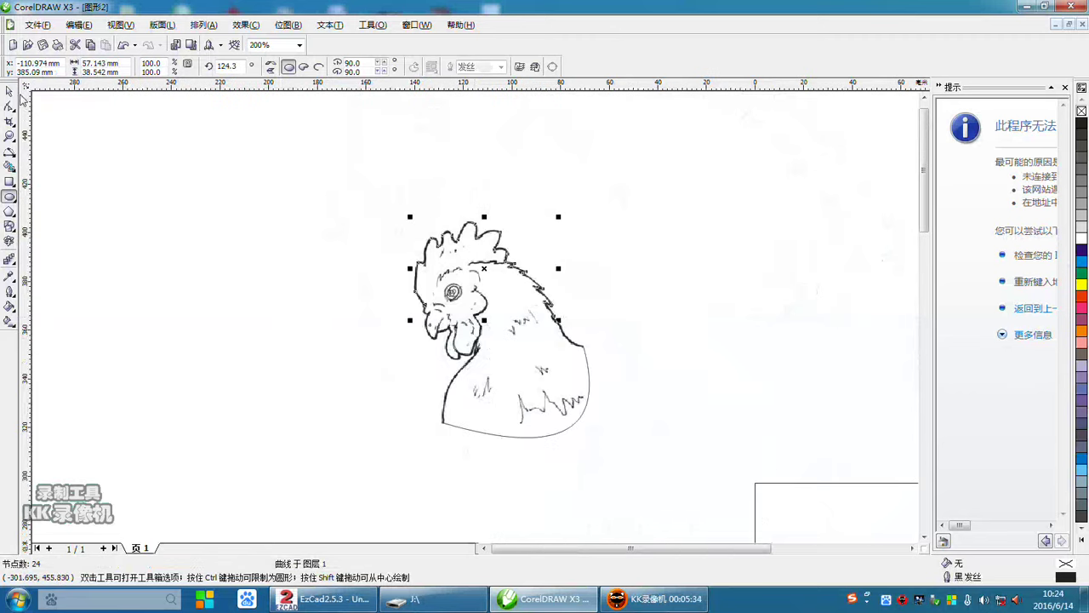
click(10, 90)
click(589, 504)
click(548, 382)
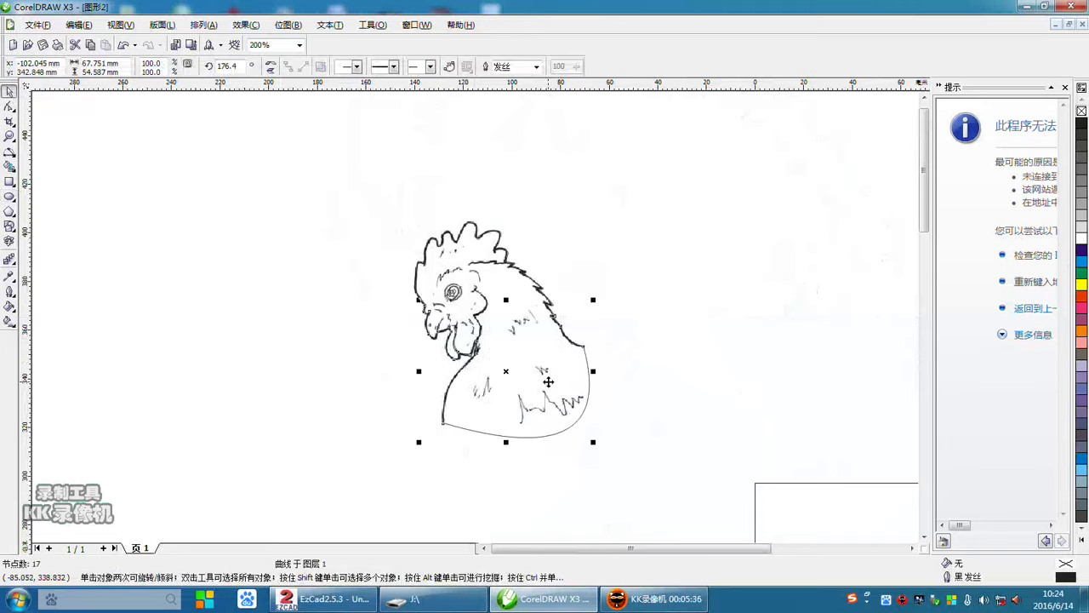
click(727, 303)
click(572, 248)
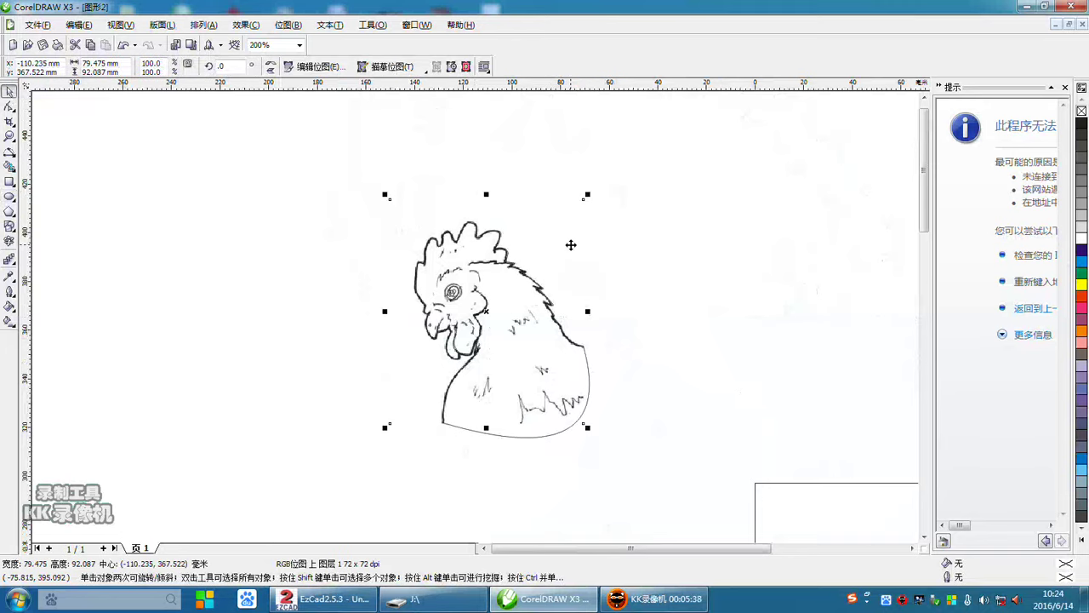
key(Delete)
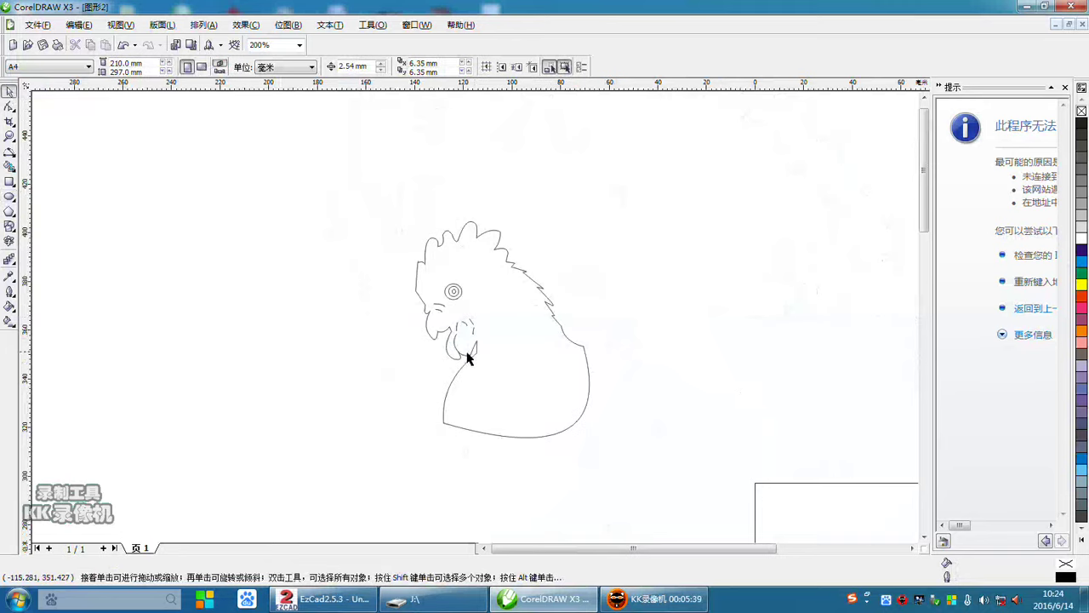
Step: Select all the traced rooster curves and choose DXF - AutoCAD as the file type for saving the drawing under a new name
drag(352, 142, 670, 460)
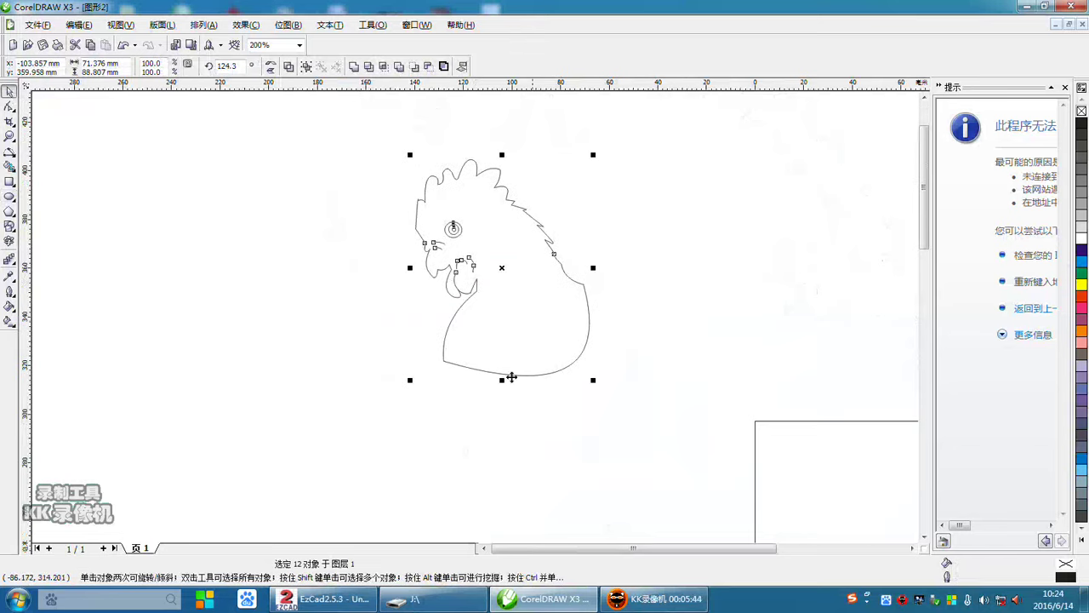
scroll(488, 343, up, 1)
scroll(476, 317, down, 1)
click(729, 309)
drag(792, 454, 791, 451)
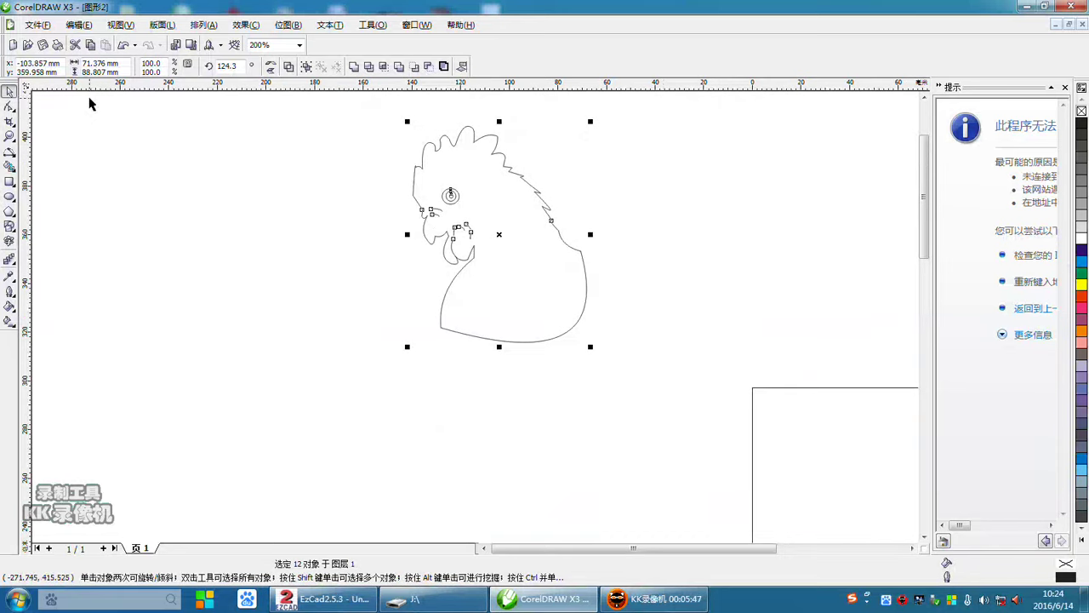
click(37, 24)
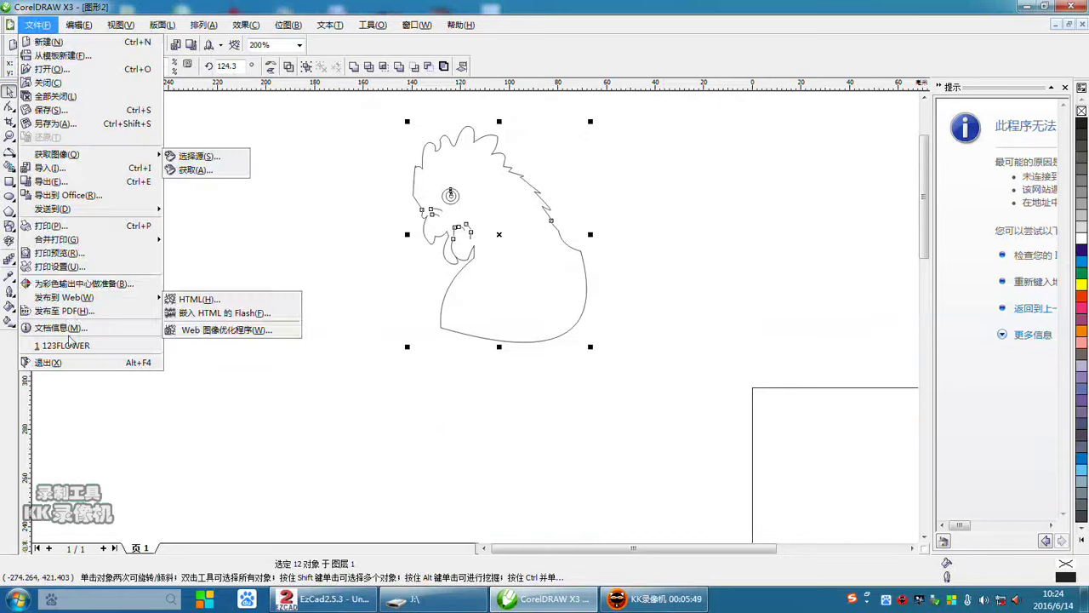
click(121, 123)
click(541, 408)
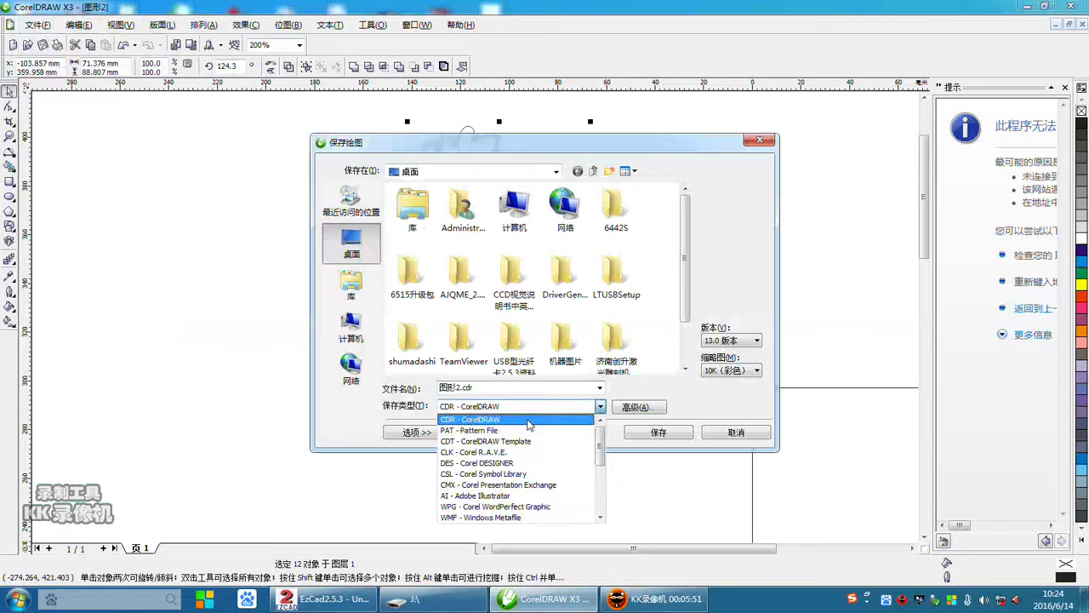
scroll(504, 471, down, 1)
scroll(504, 471, down, 1)
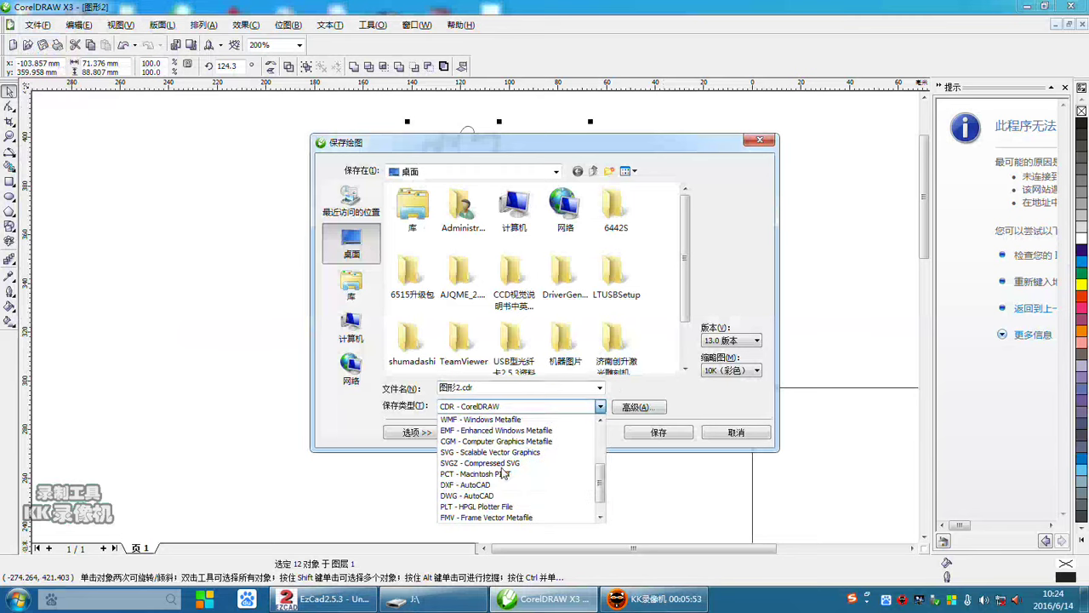
click(482, 493)
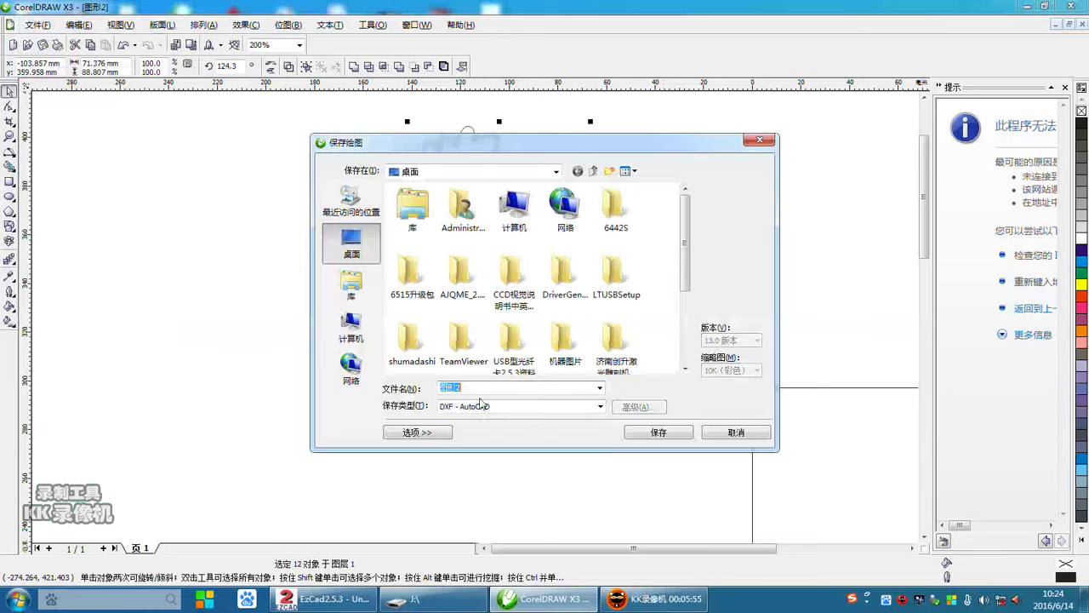
Step: Save the drawing as gj over the existing file with the AutoCAD 2004 version and centimetre units, and minimise the window
text(gl)
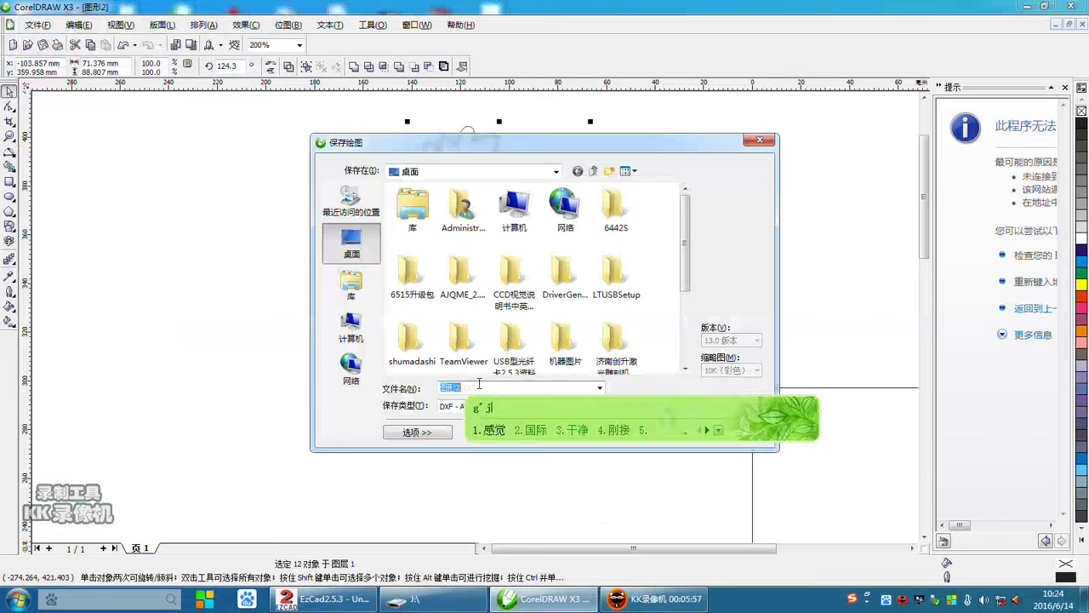
key(Return)
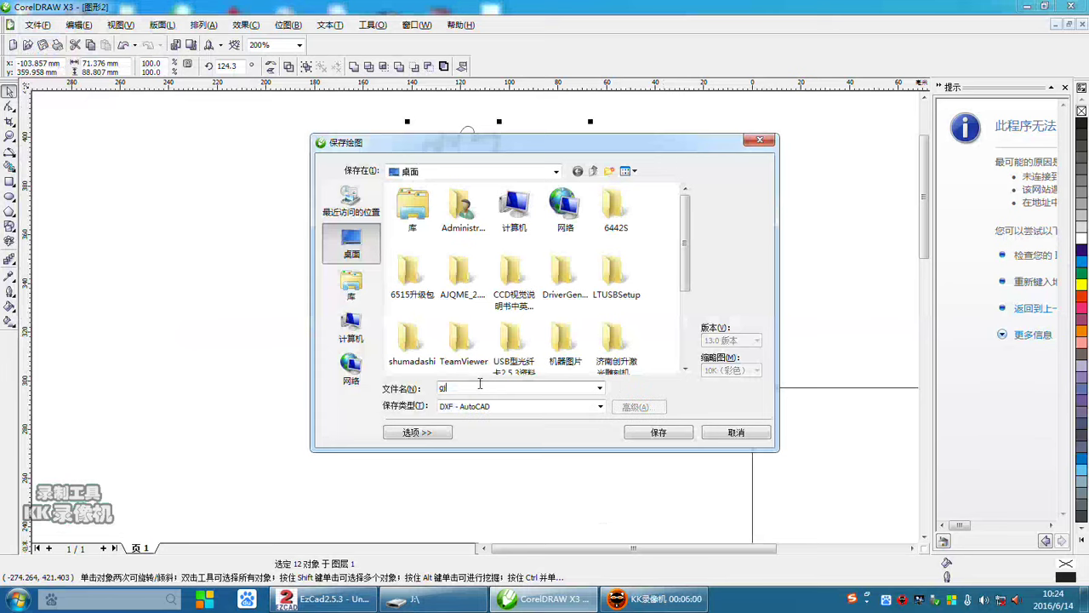
click(655, 433)
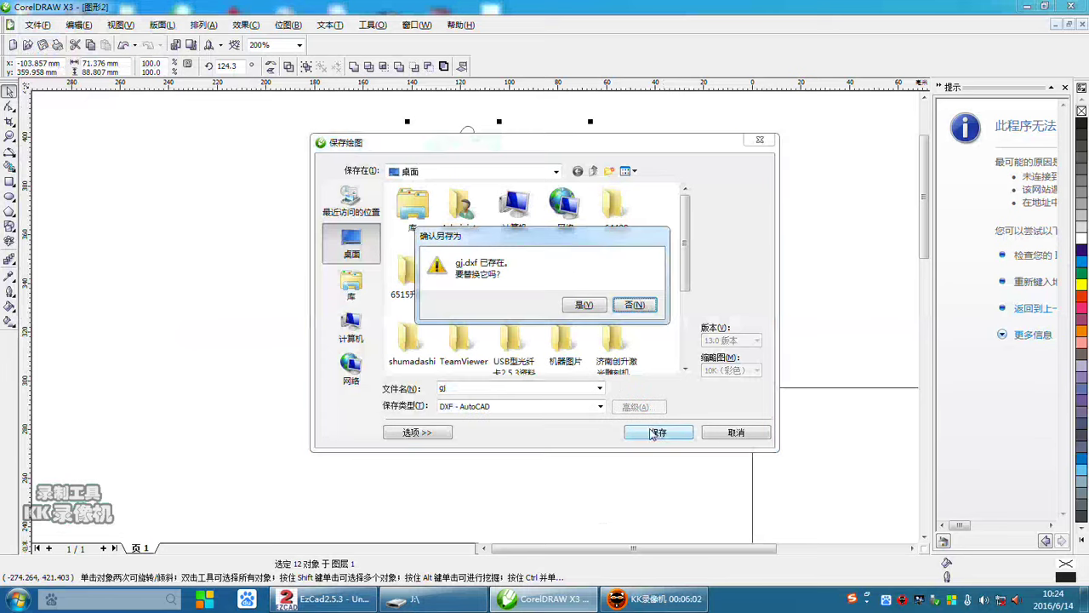
click(593, 306)
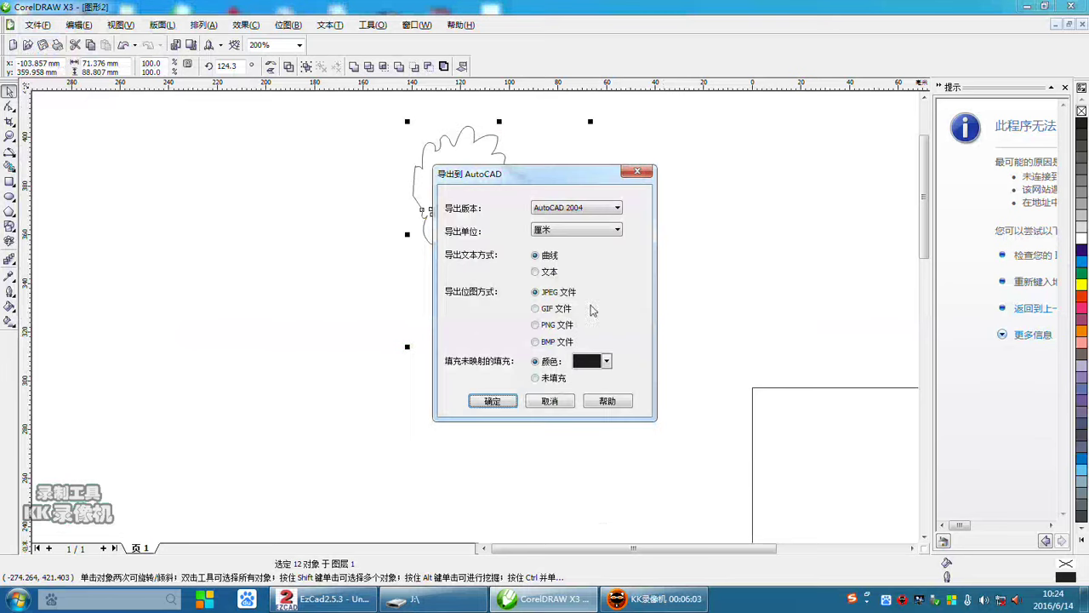
click(494, 401)
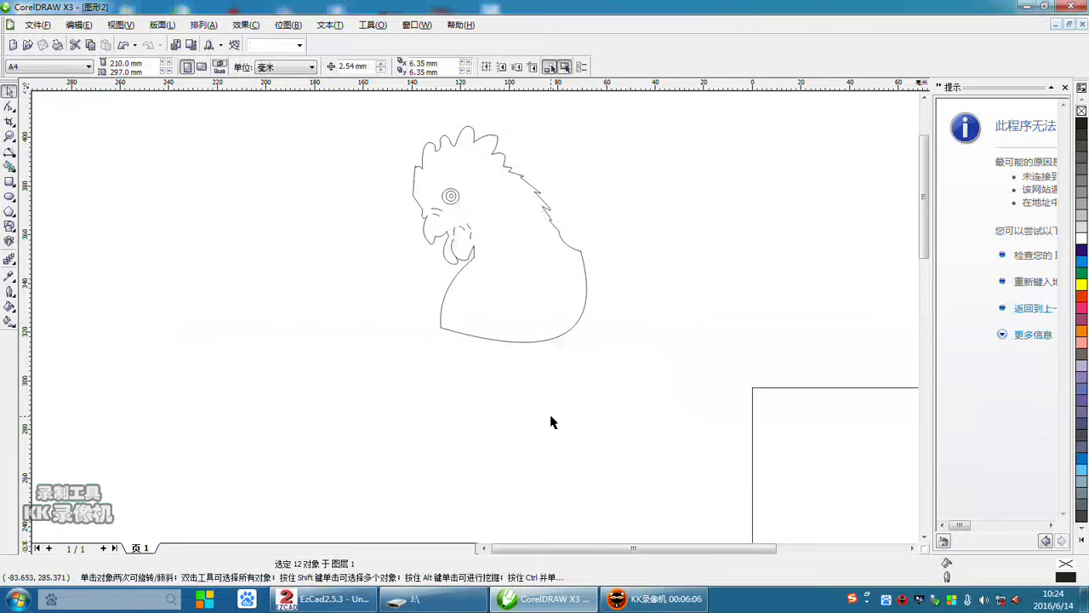
click(1030, 7)
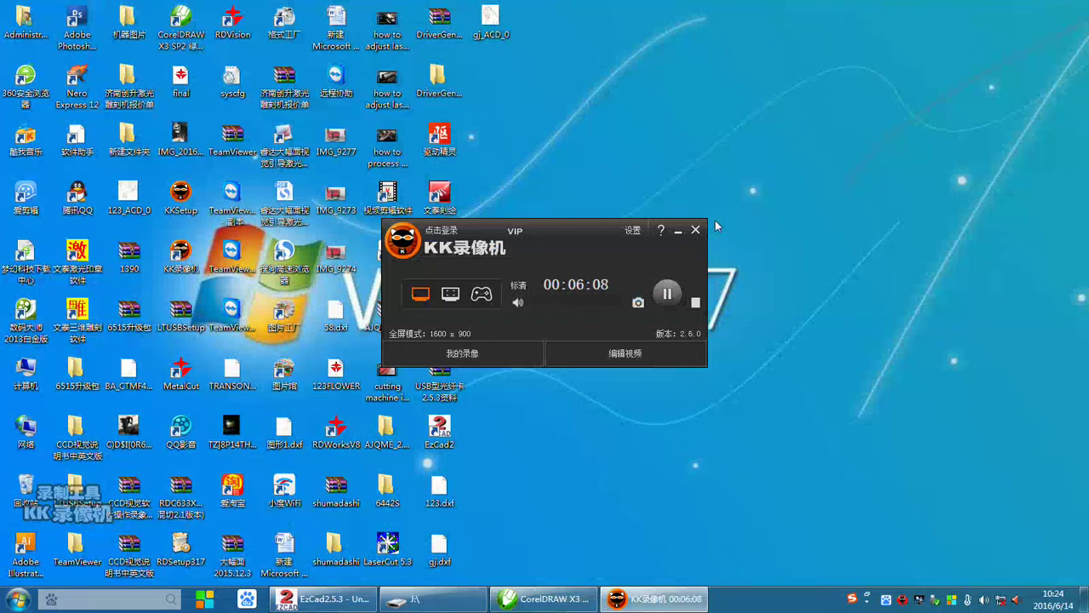